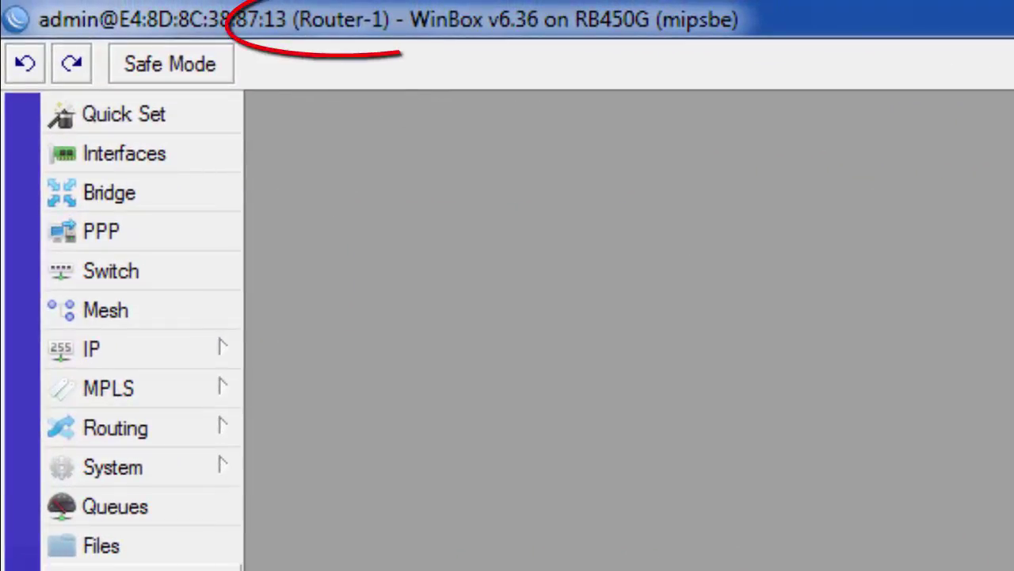
Review Router-1's addresses: 10.10.10.1/24 on ether5_LAN and 43.231.78.2/29 on ether1_WAN
{"action": "left_click", "coordinate": [143, 359]}
{"action": "left_click", "coordinate": [308, 431]}
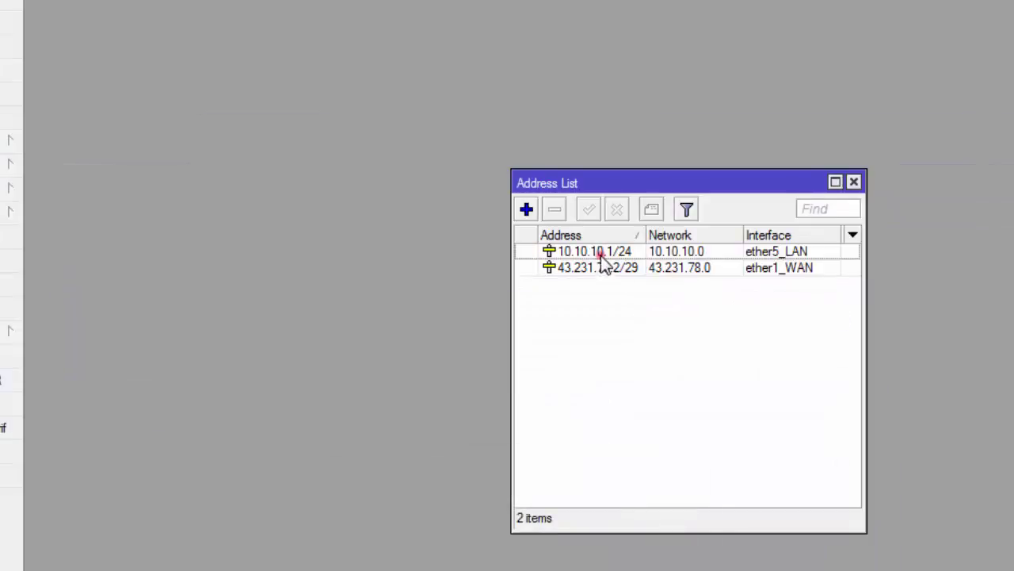
{"action": "left_click", "coordinate": [600, 251]}
{"action": "left_click", "coordinate": [729, 269]}
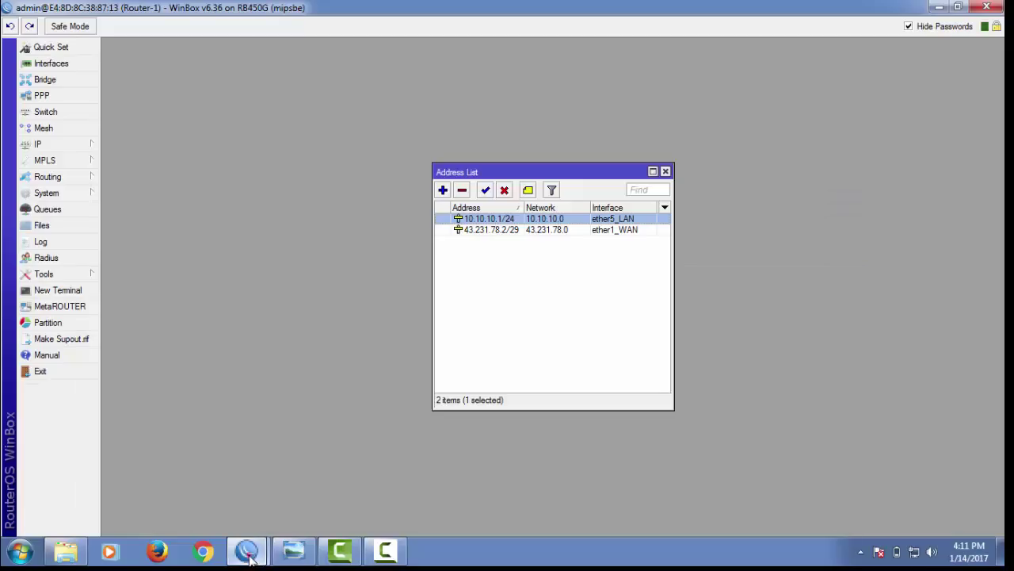
On Router-2, review the 172.16.25.46/30 WAN and 12.12.12.1/24 LAN addresses, then start a terminal
{"action": "mouse_move", "coordinate": [252, 552]}
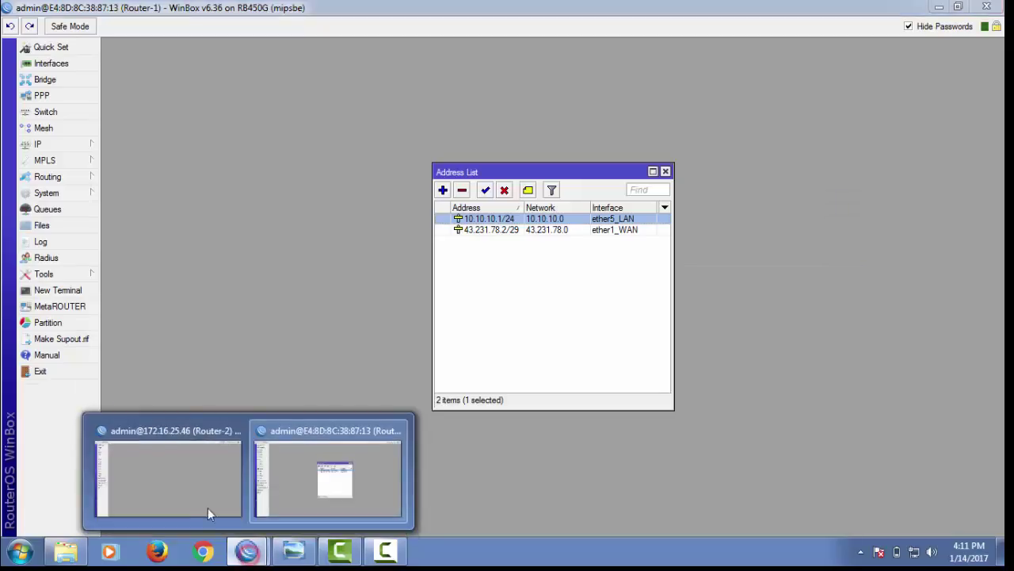
{"action": "left_click", "coordinate": [190, 489]}
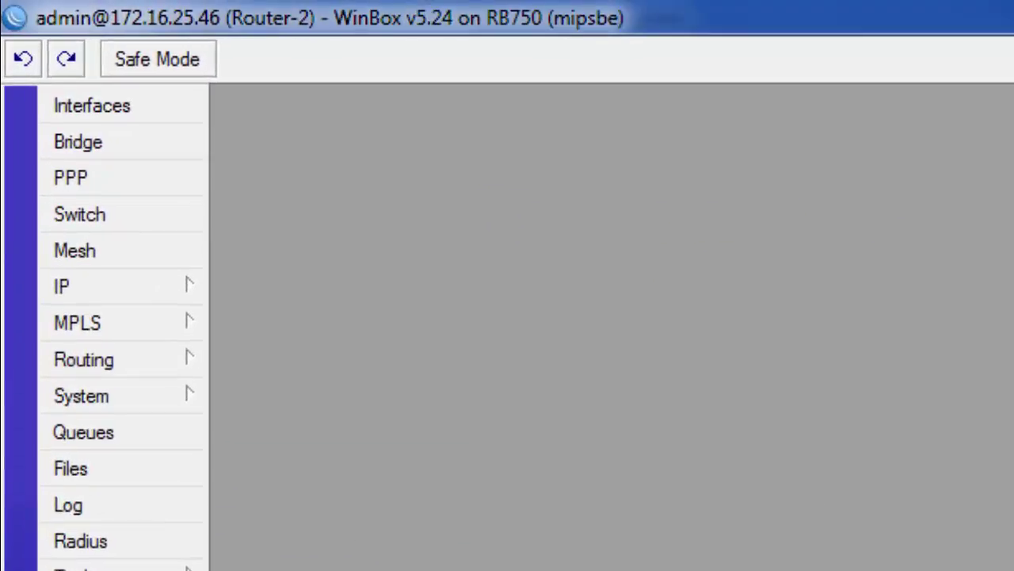
{"action": "left_click", "coordinate": [142, 296]}
{"action": "left_click", "coordinate": [321, 361]}
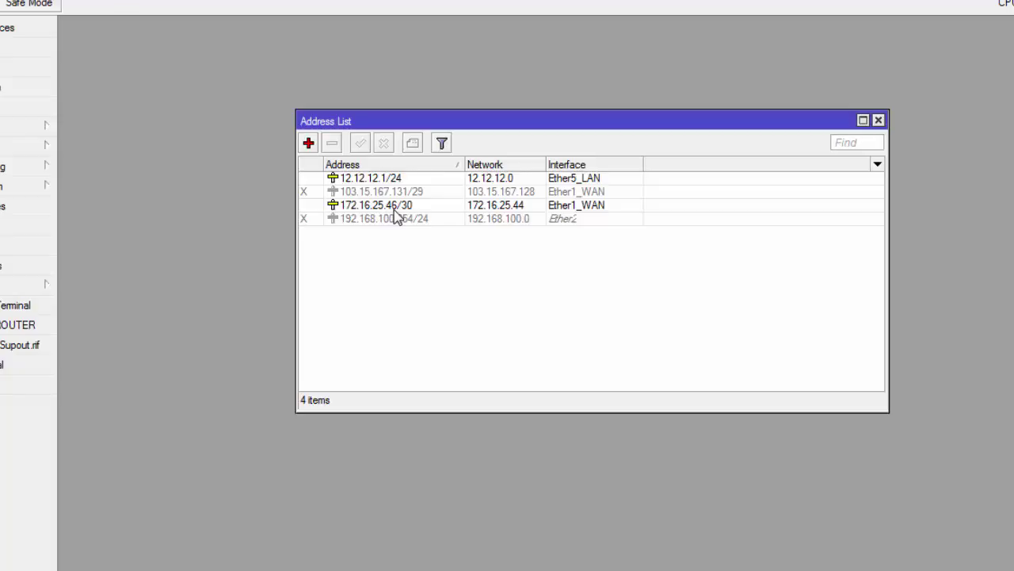
{"action": "left_click", "coordinate": [588, 207]}
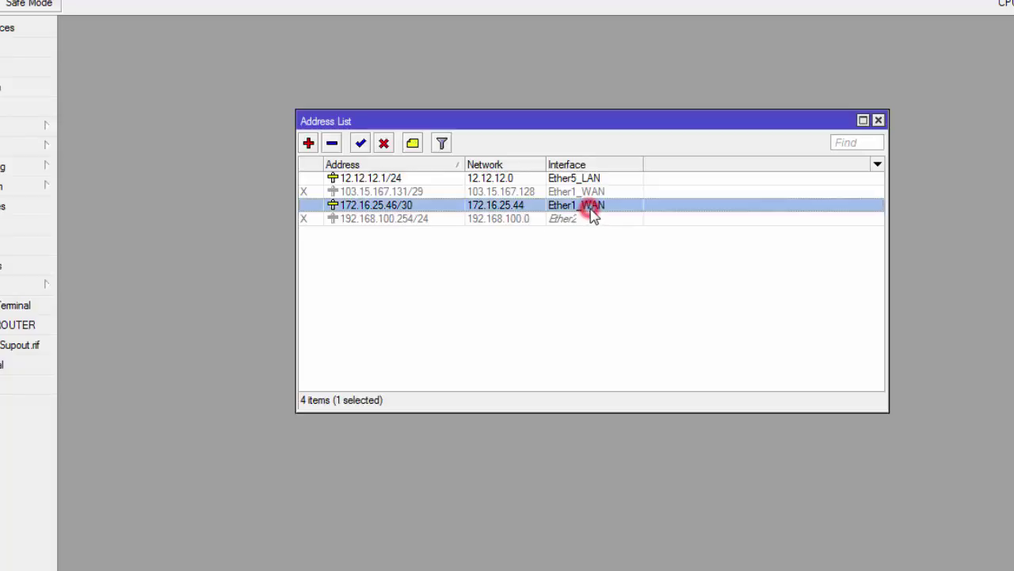
{"action": "left_click", "coordinate": [361, 180]}
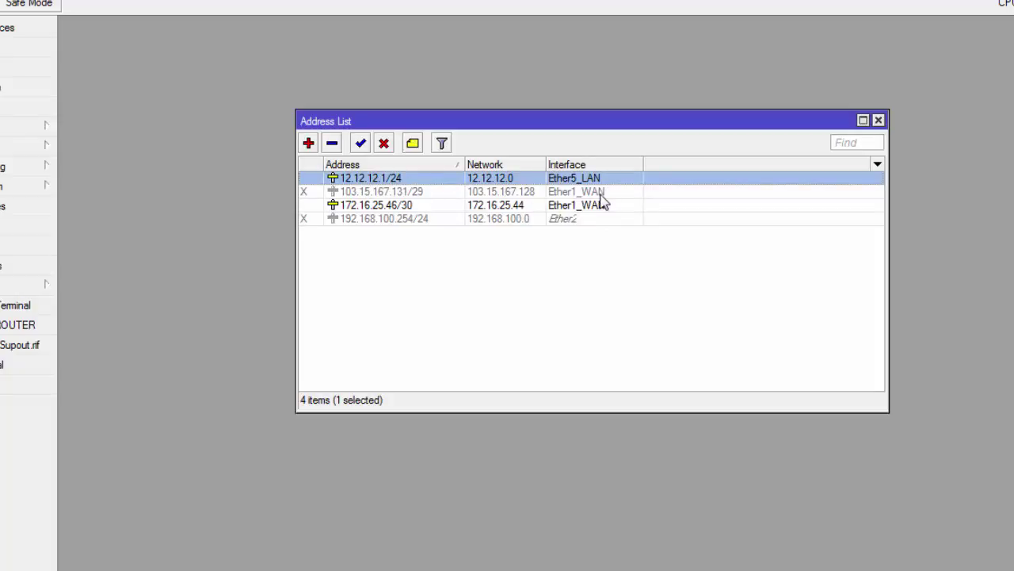
{"action": "left_click", "coordinate": [14, 305]}
{"action": "type", "text": "ping "}
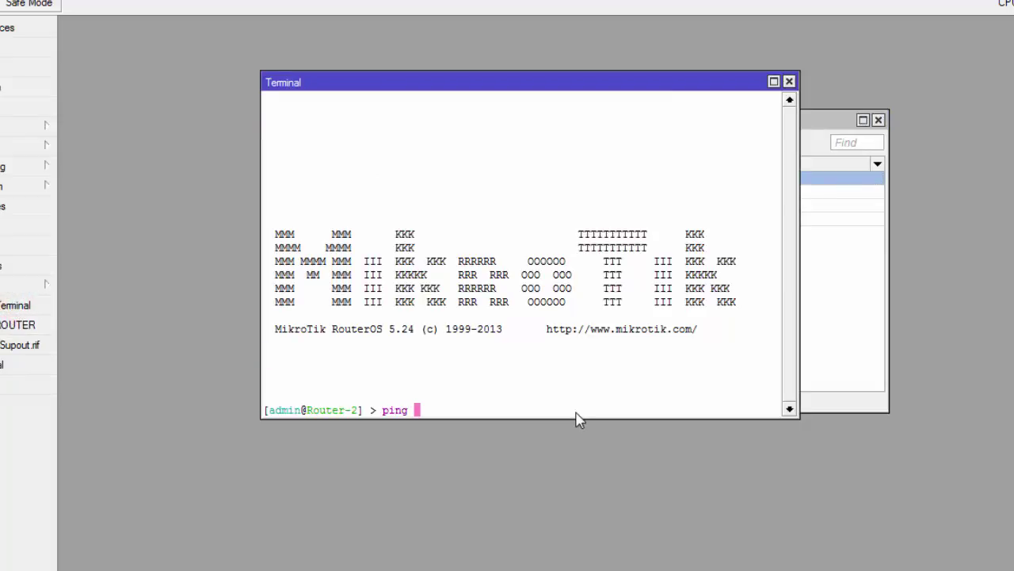
{"action": "type", "text": "www.yahoo.com"}
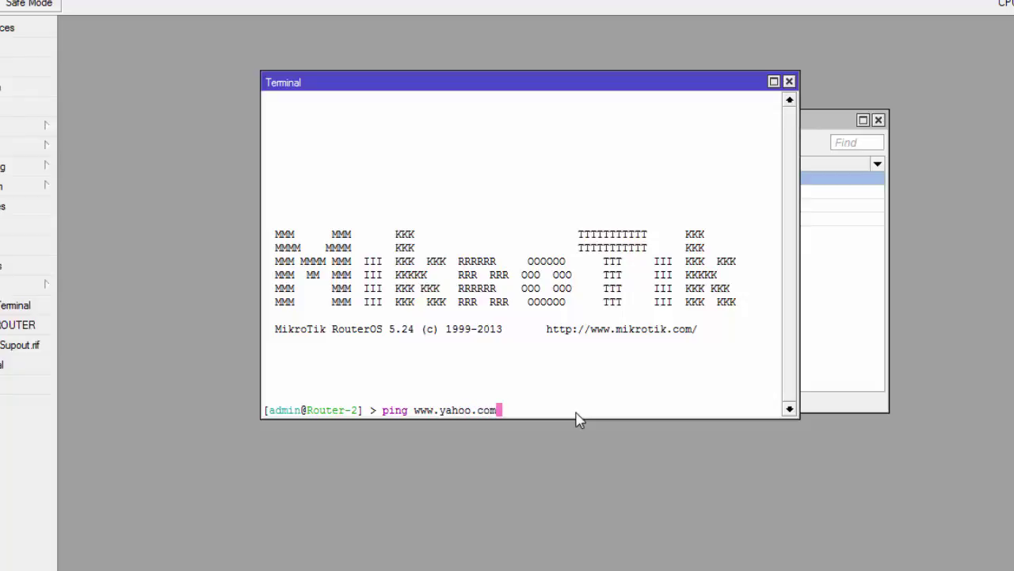
{"action": "key", "text": "Return"}
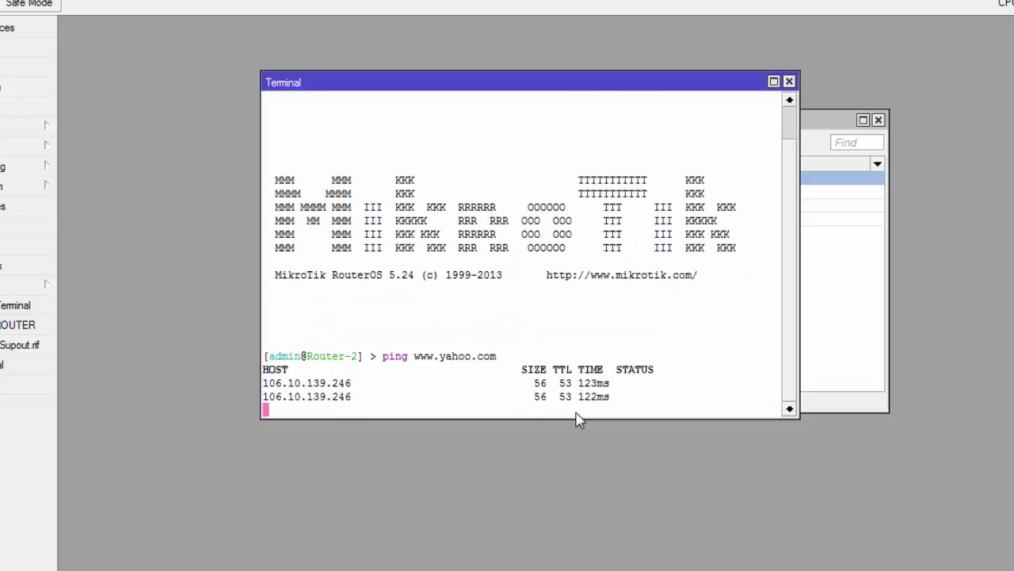
{"action": "key", "text": "ctrl+c"}
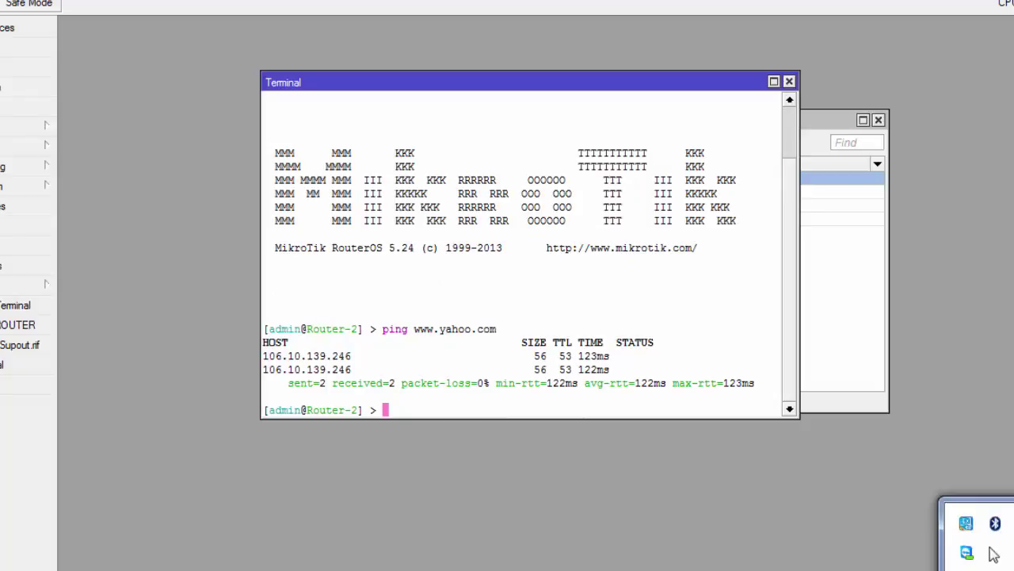
{"action": "left_click", "coordinate": [967, 552]}
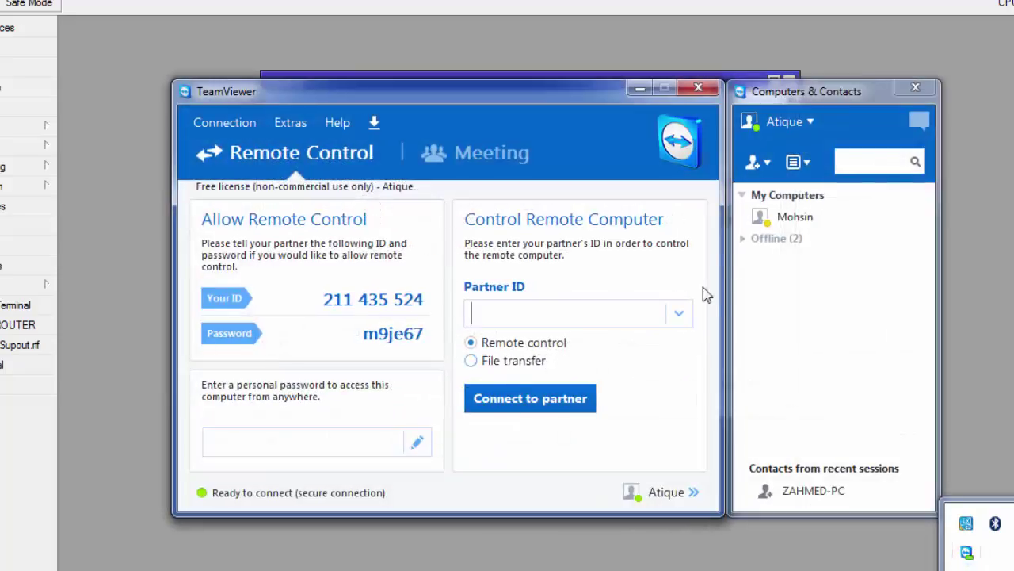
Connect TeamViewer to the saved partner computer, entering its password to log on
{"action": "left_click", "coordinate": [788, 218]}
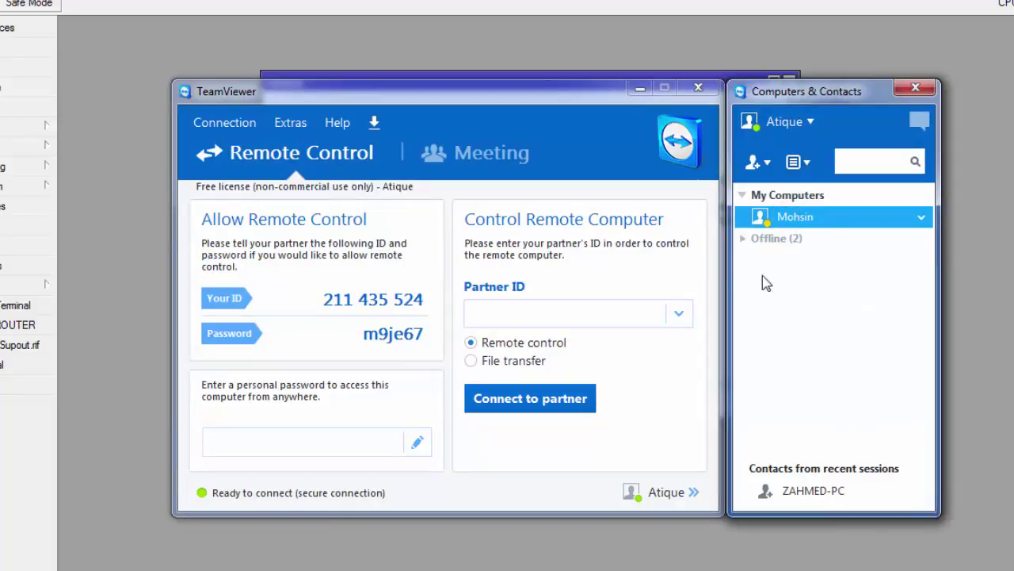
{"action": "double_click", "coordinate": [771, 218]}
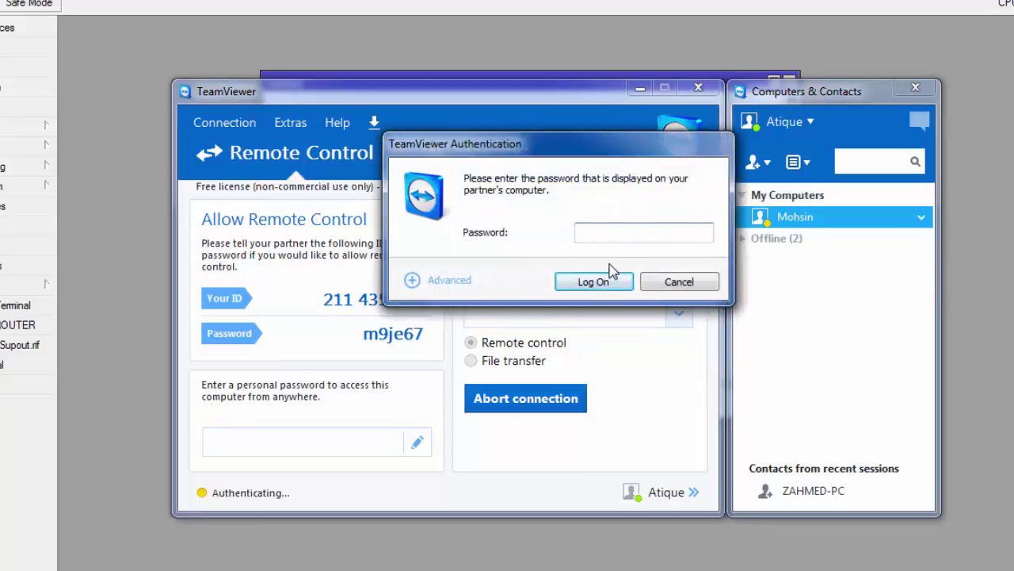
{"action": "type", "text": "••"}
{"action": "left_click", "coordinate": [593, 281]}
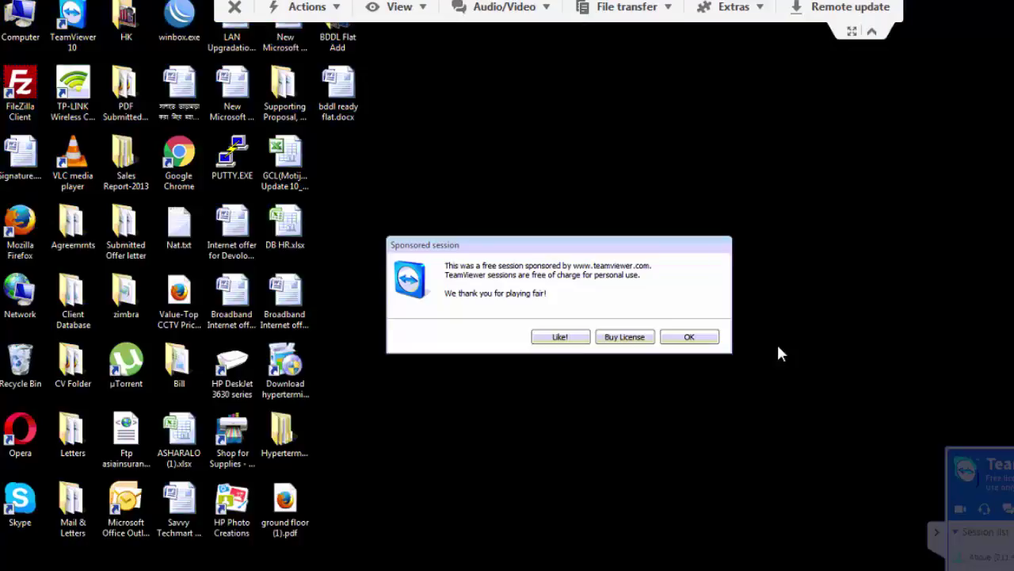
{"action": "left_click", "coordinate": [687, 338]}
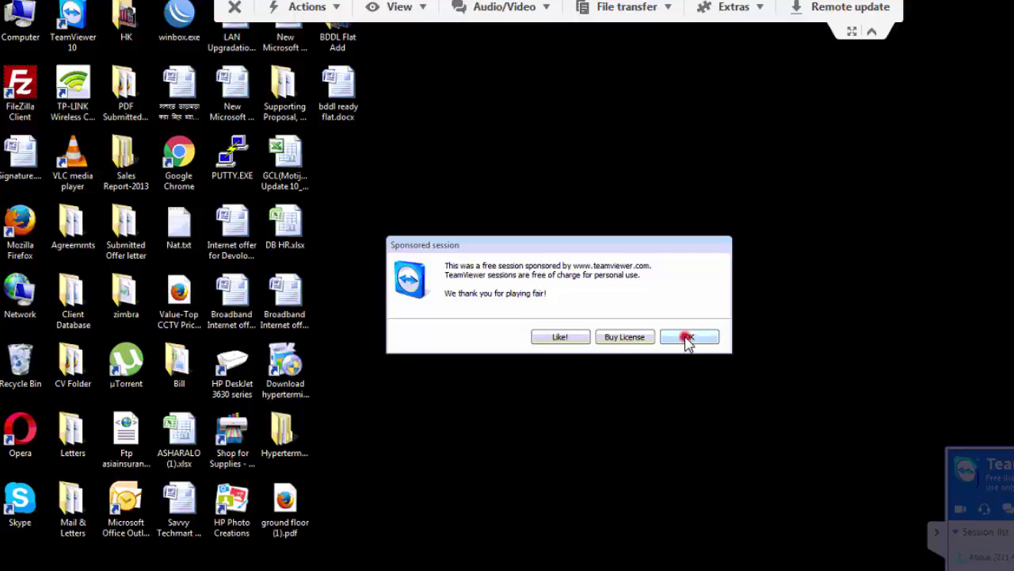
{"action": "left_click", "coordinate": [872, 30]}
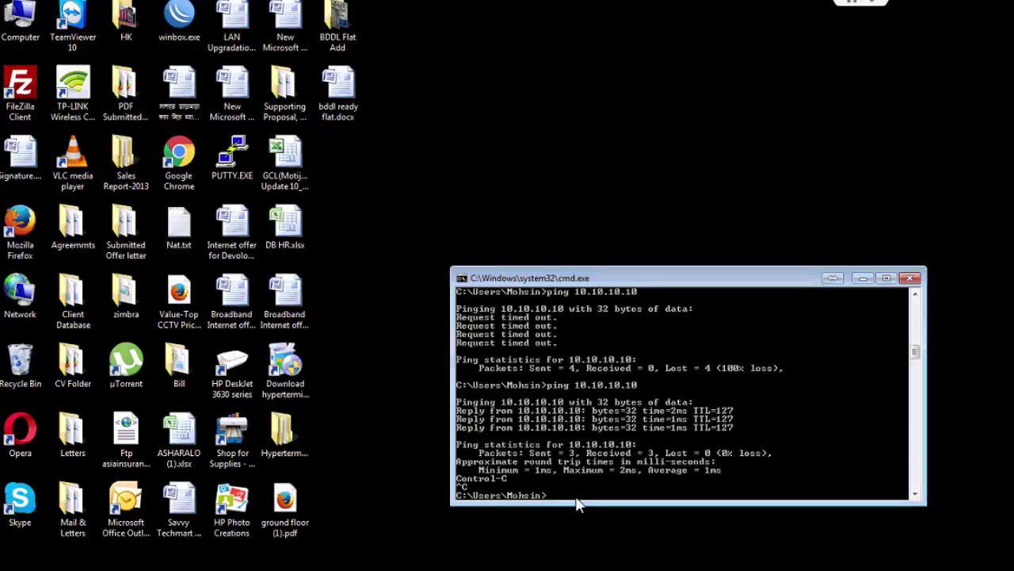
{"action": "key", "text": "Up"}
{"action": "key", "text": "Up"}
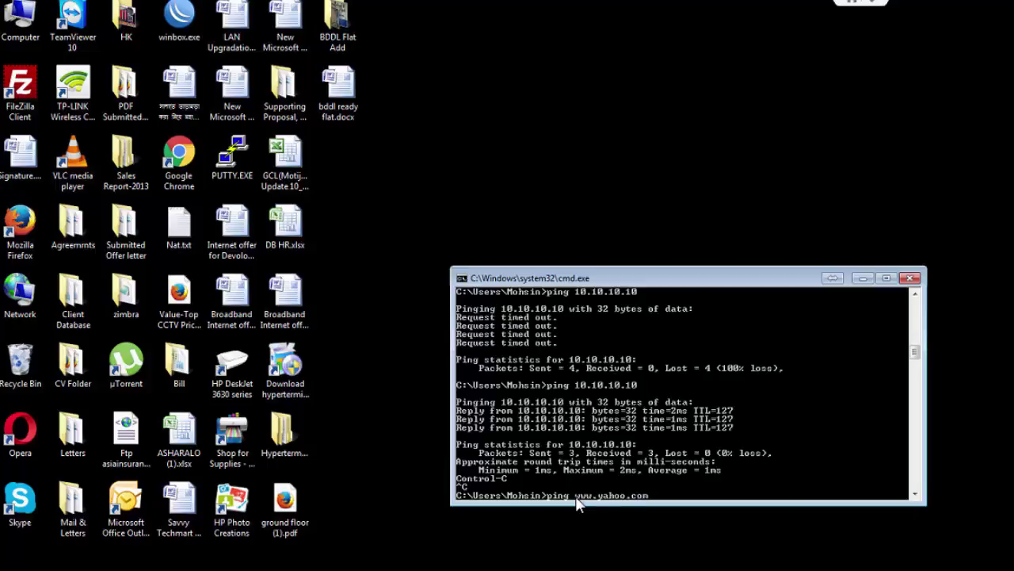
{"action": "key", "text": "Return"}
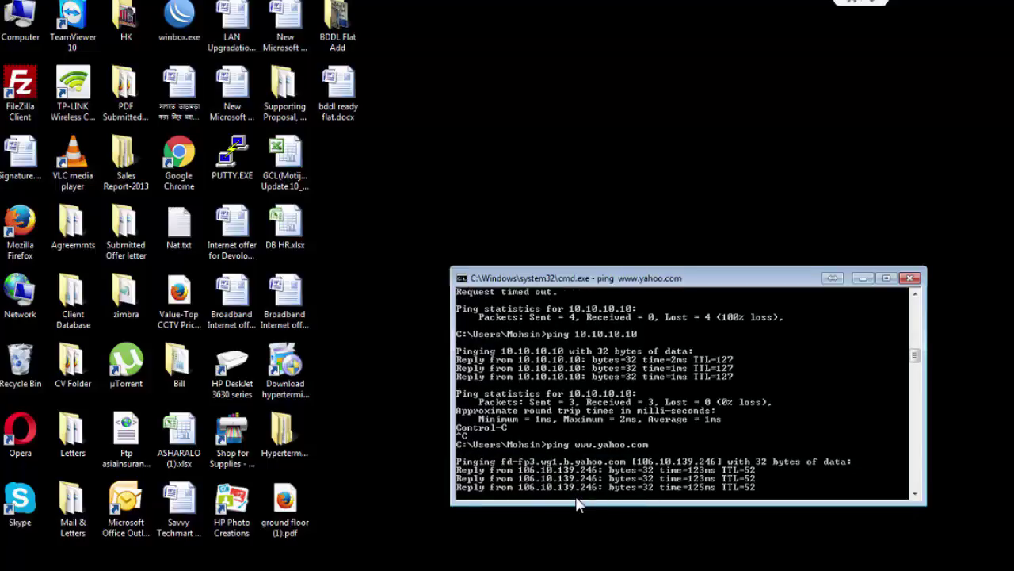
{"action": "key", "text": "ctrl+c"}
Re-run the ping to 10.10.10.10 across the tunnel and stop it
{"action": "key", "text": "Up"}
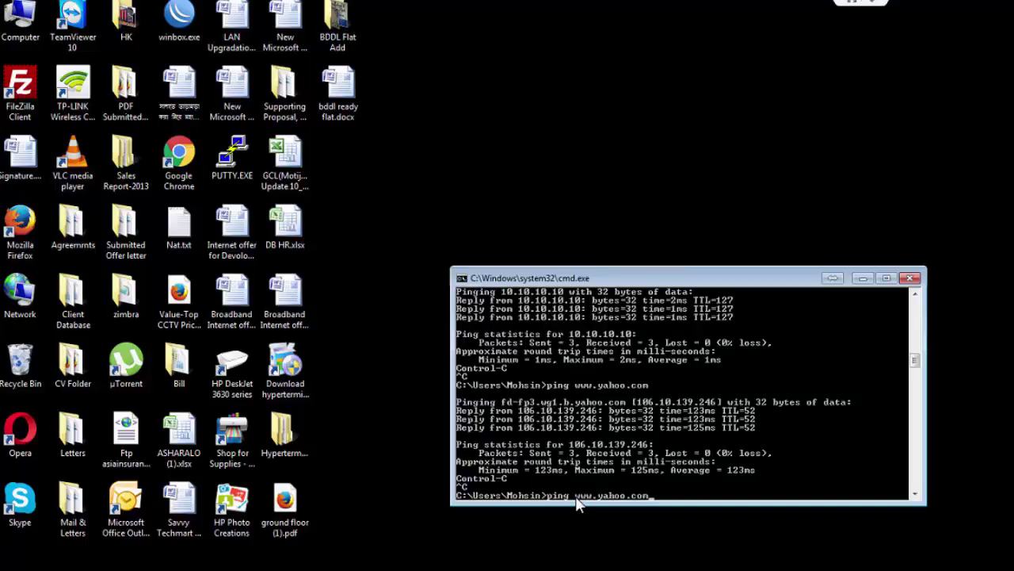
{"action": "key", "text": "Up"}
{"action": "key", "text": "Return"}
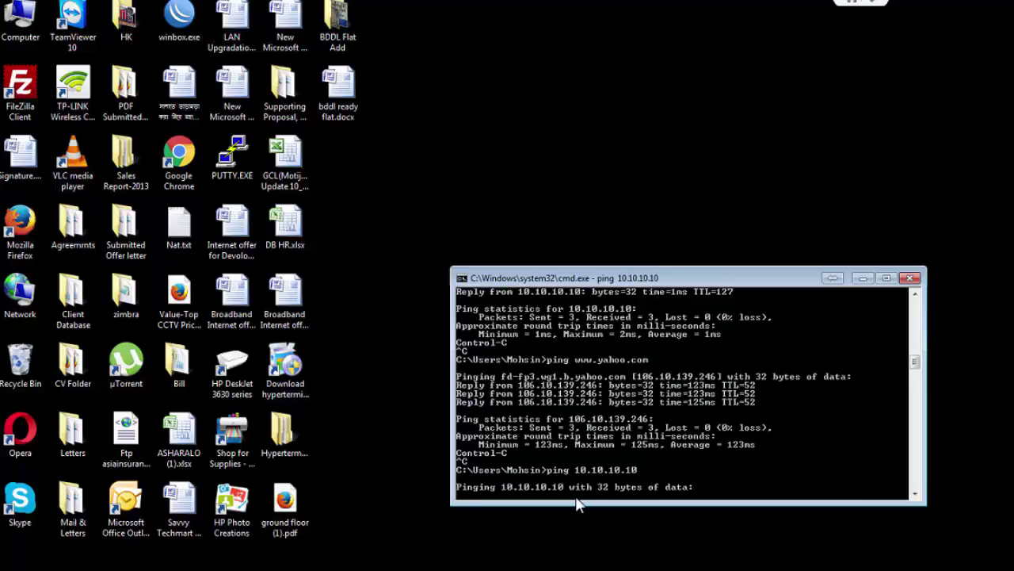
{"action": "key", "text": "ctrl+c"}
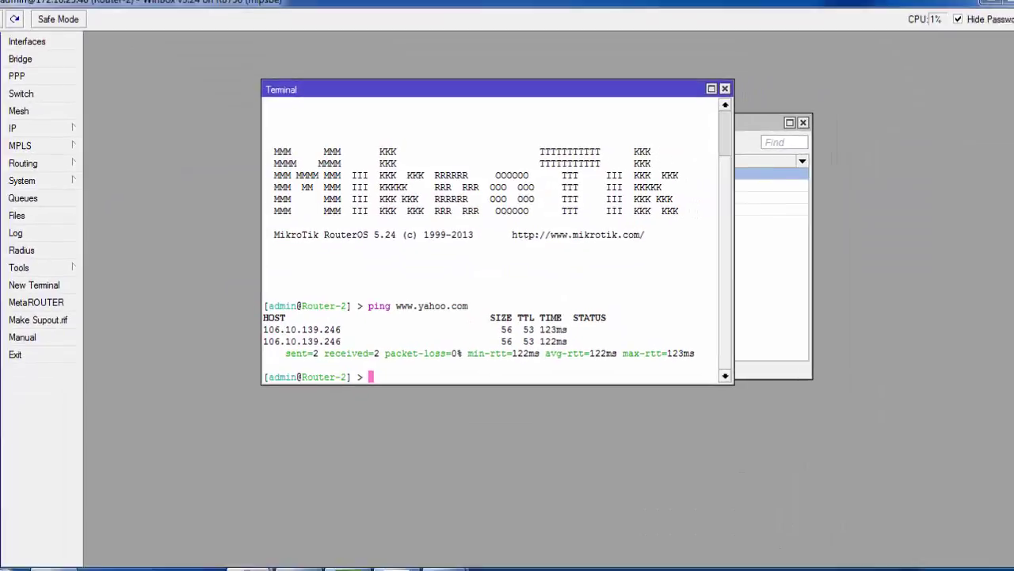
From a Command Prompt, ping 12.12.12.12, which times out with 100% loss
{"action": "left_click", "coordinate": [20, 556]}
{"action": "left_click", "coordinate": [46, 516]}
{"action": "key", "text": "Return"}
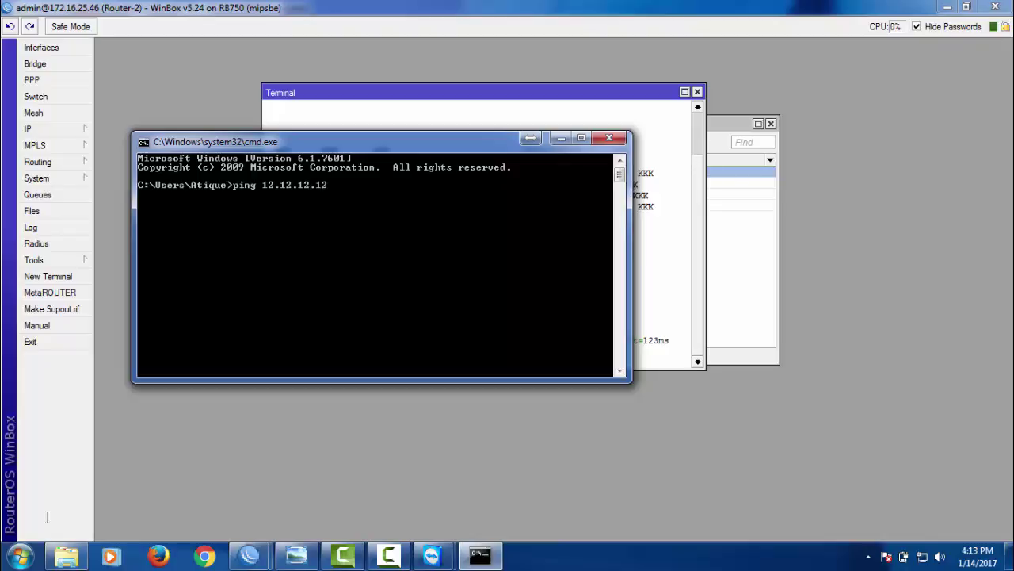
{"action": "key", "text": "Return"}
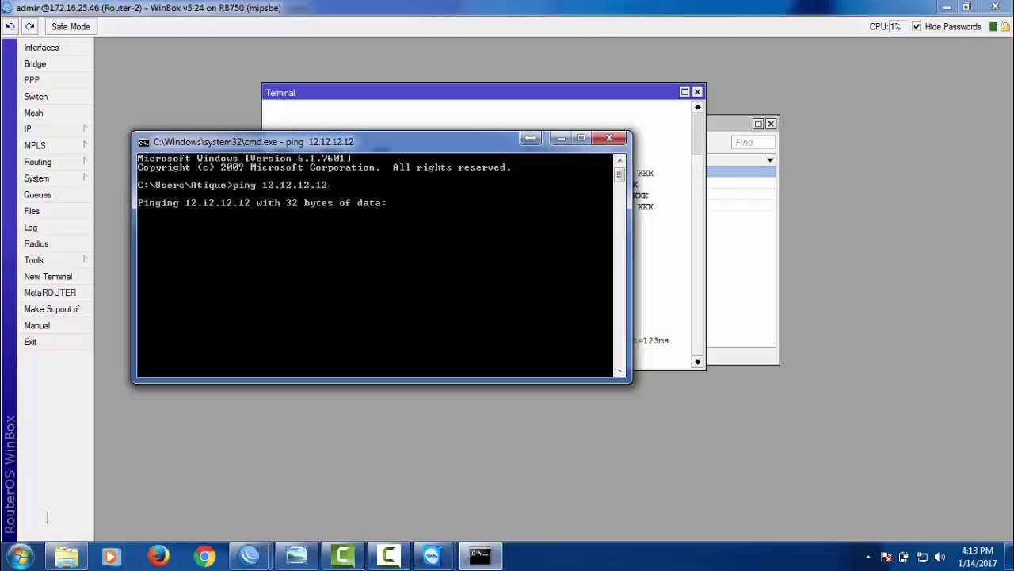
{"action": "key", "text": "ctrl+c"}
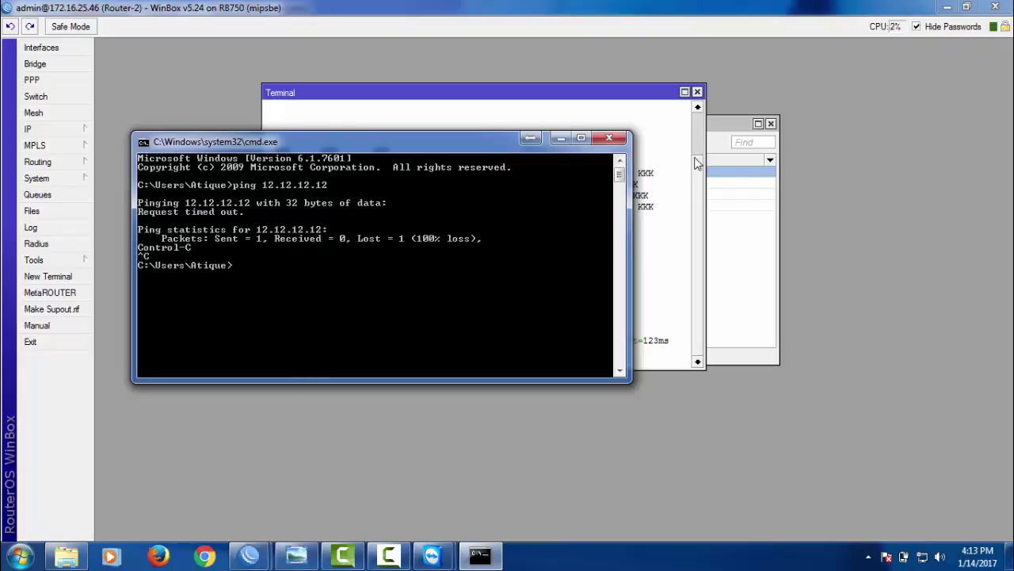
Minimize the Command Prompt and switch to the Router-1 WinBox session
{"action": "left_click", "coordinate": [561, 138]}
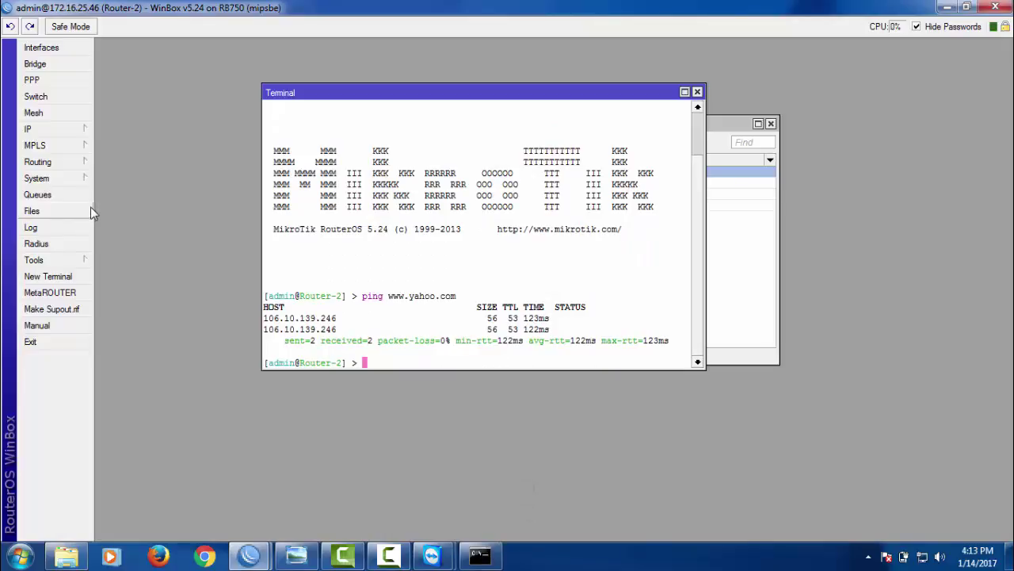
{"action": "mouse_move", "coordinate": [248, 555]}
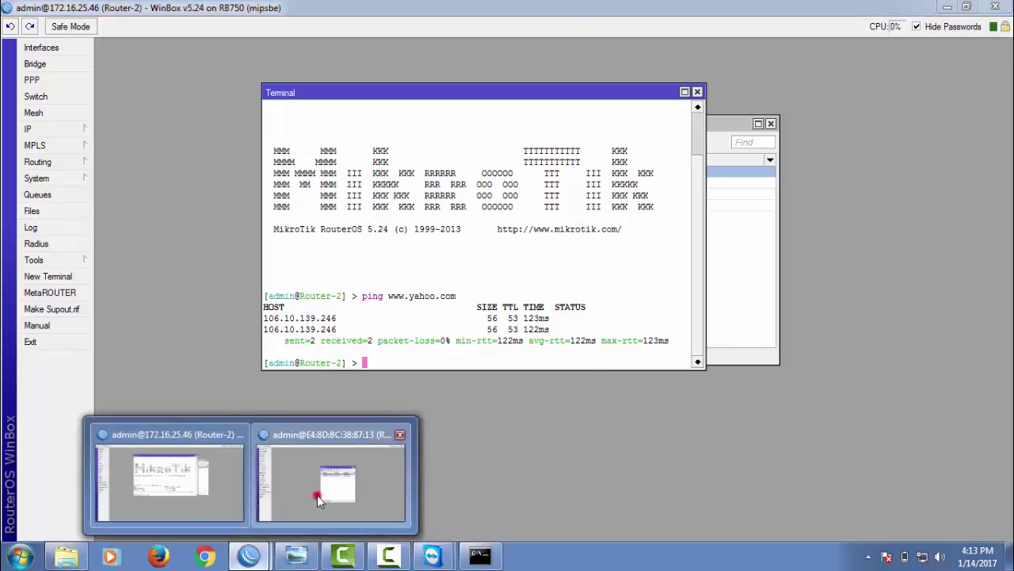
{"action": "left_click", "coordinate": [317, 495]}
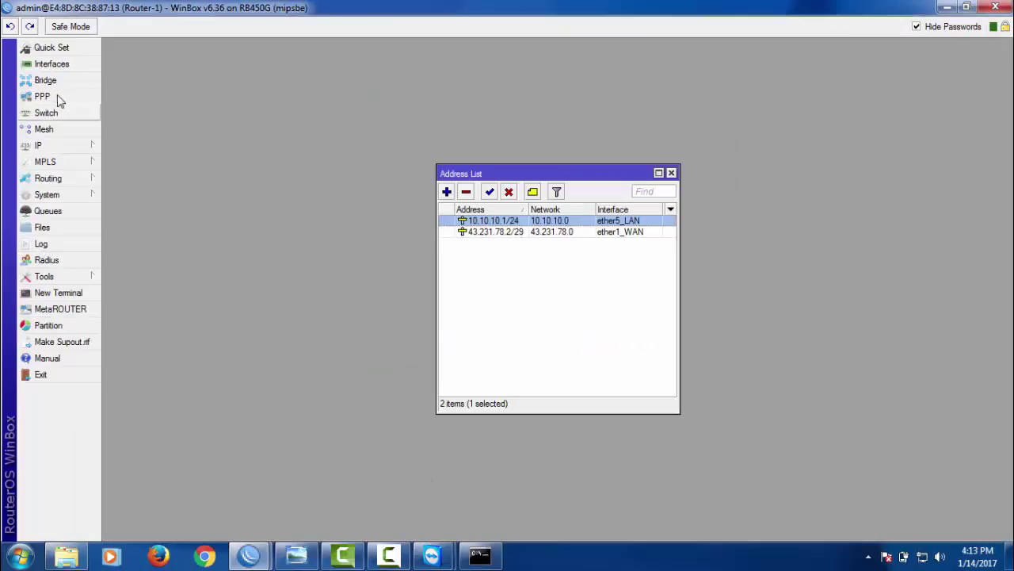
Check the EoIP tunnel diagram, then show Router-1's Interfaces list
{"action": "left_click", "coordinate": [297, 554]}
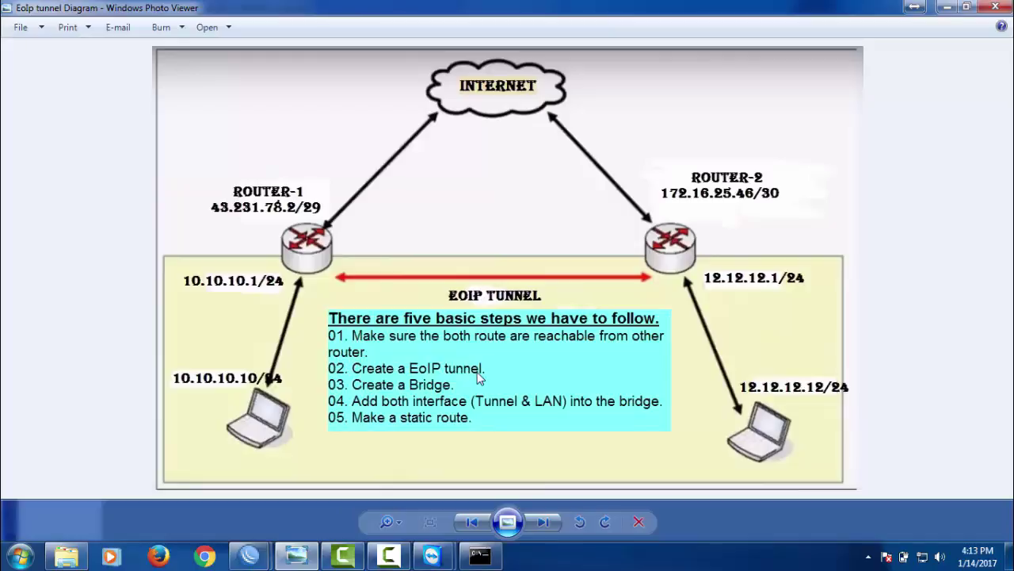
{"action": "left_click", "coordinate": [949, 8]}
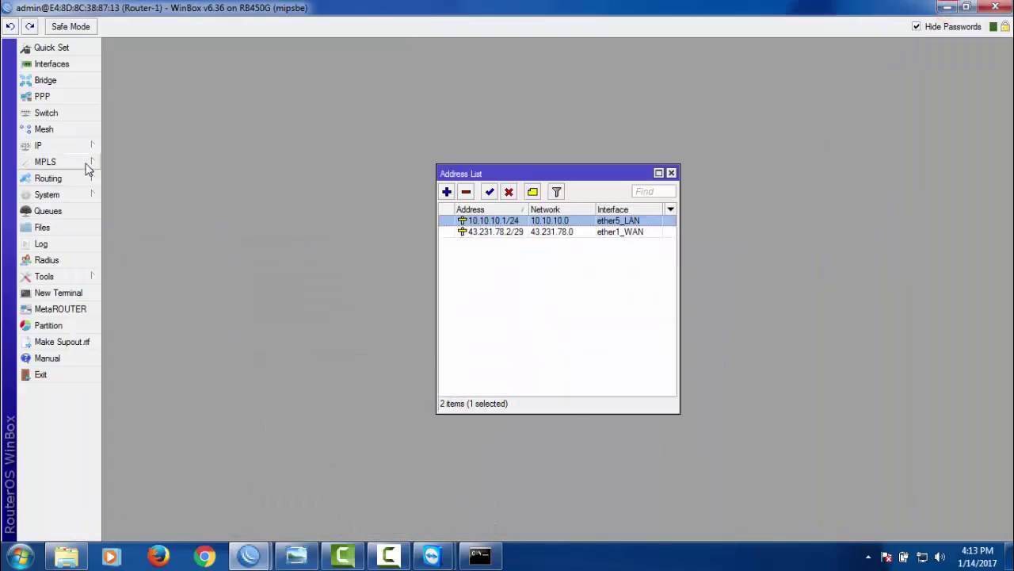
{"action": "left_click", "coordinate": [60, 67]}
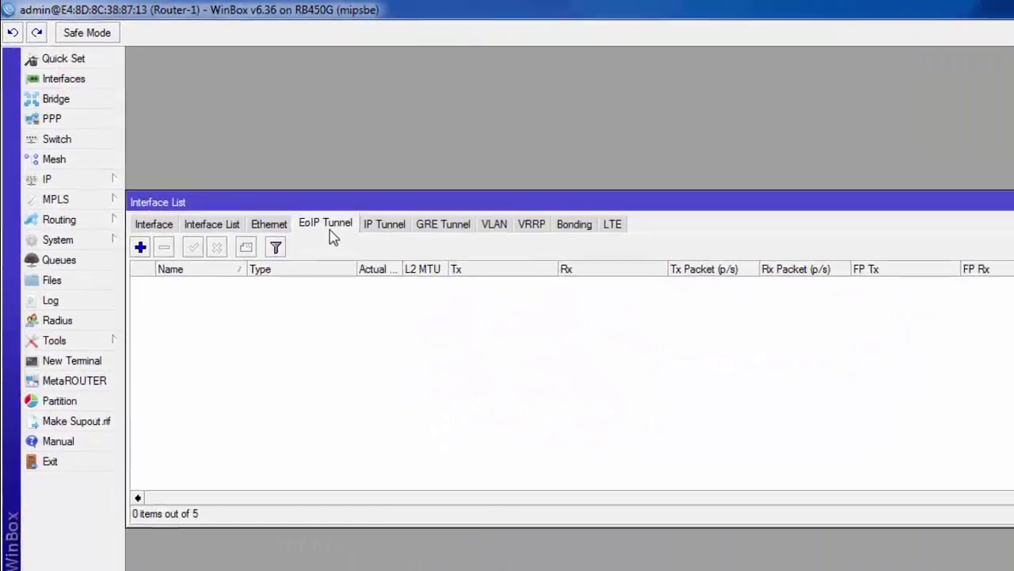
Add eoip-tunnel1 on Router-1 with remote address 172.16.25.46 and tunnel ID 12
{"action": "left_click", "coordinate": [266, 182]}
{"action": "left_click", "coordinate": [114, 202]}
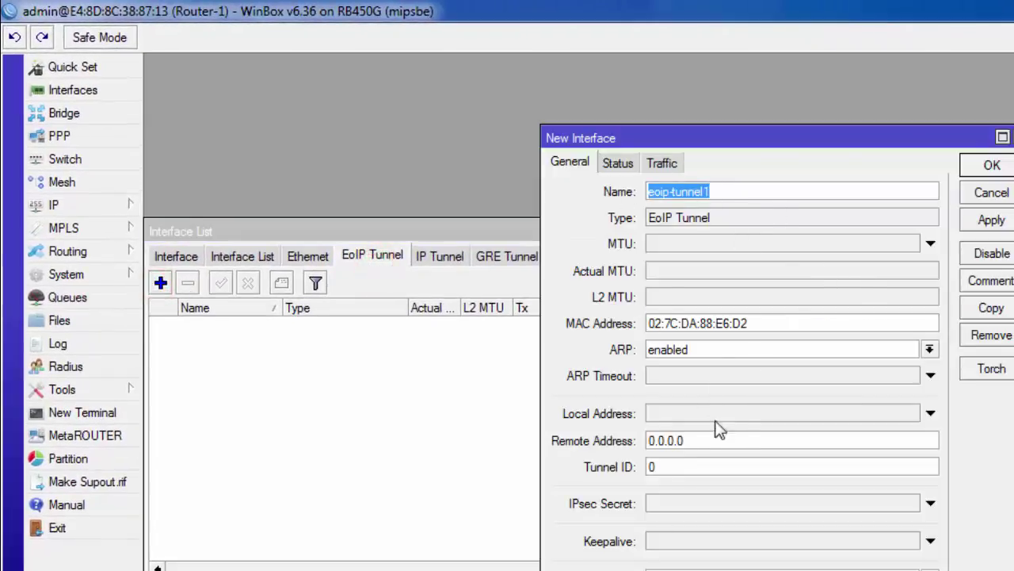
{"action": "left_click", "coordinate": [693, 442]}
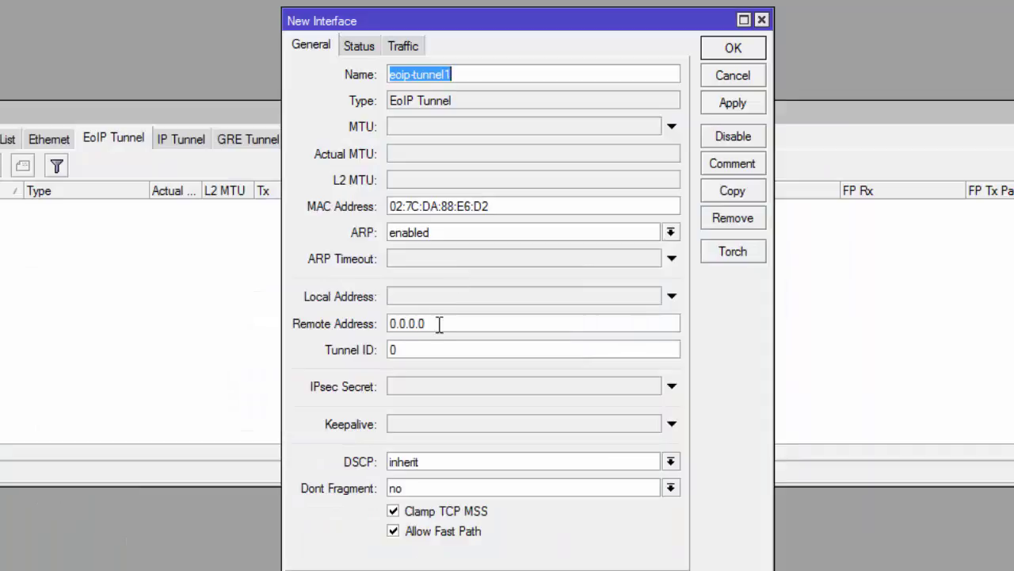
{"action": "left_click", "coordinate": [432, 323]}
{"action": "type", "text": "172.16.25.46"}
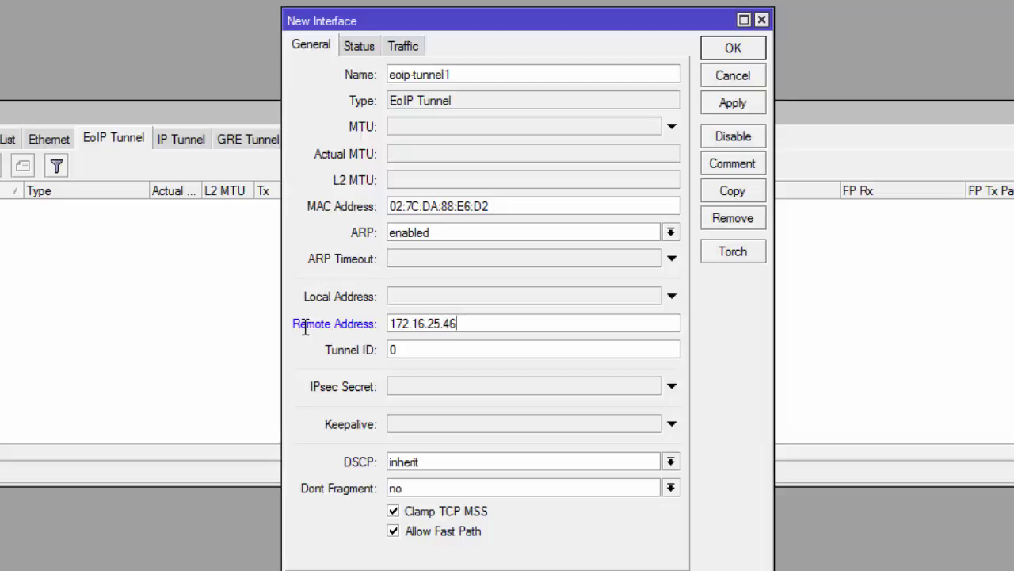
{"action": "left_click", "coordinate": [428, 350]}
{"action": "type", "text": "123"}
{"action": "left_click", "coordinate": [731, 103]}
{"action": "left_click", "coordinate": [734, 50]}
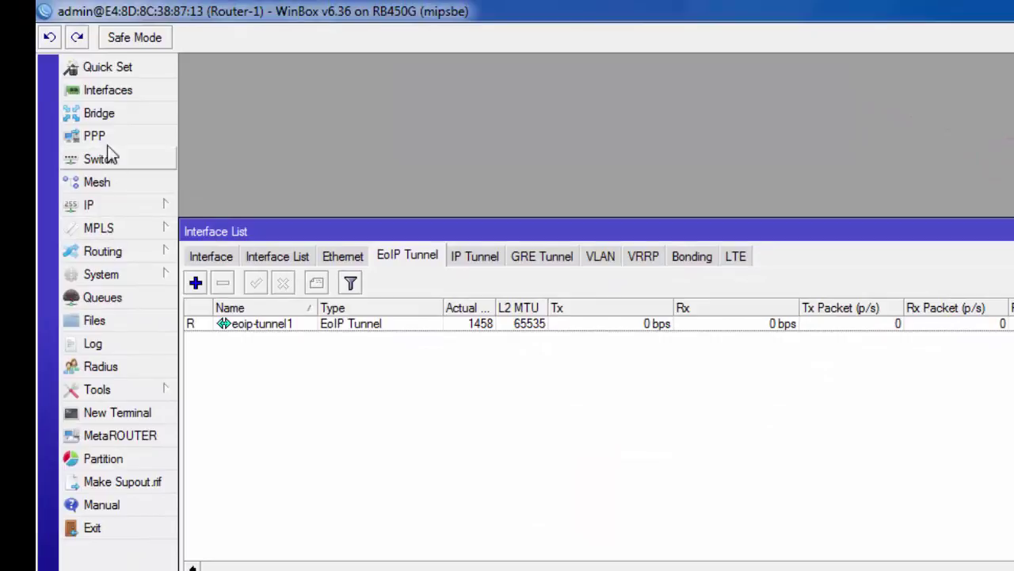
{"action": "left_click", "coordinate": [99, 113]}
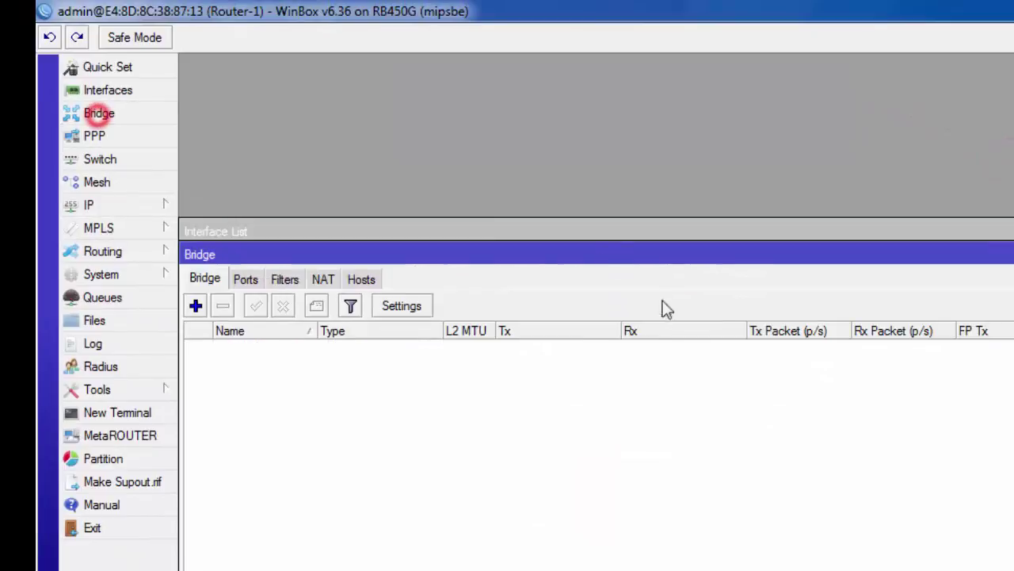
Create a new bridge named bridge_eoip
{"action": "left_click", "coordinate": [196, 306]}
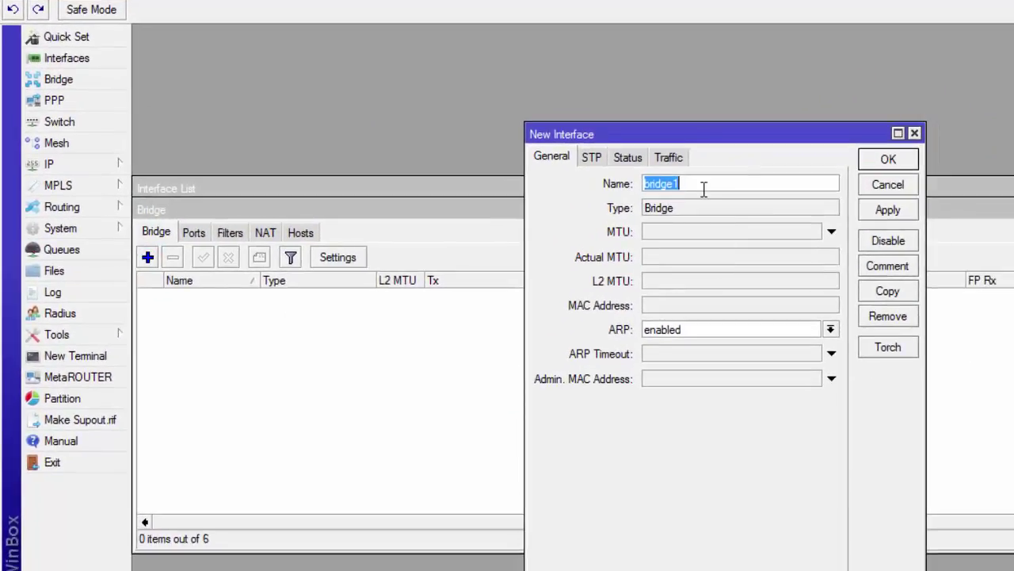
{"action": "left_click", "coordinate": [729, 199]}
{"action": "type", "text": "_eoip"}
{"action": "left_click", "coordinate": [891, 210]}
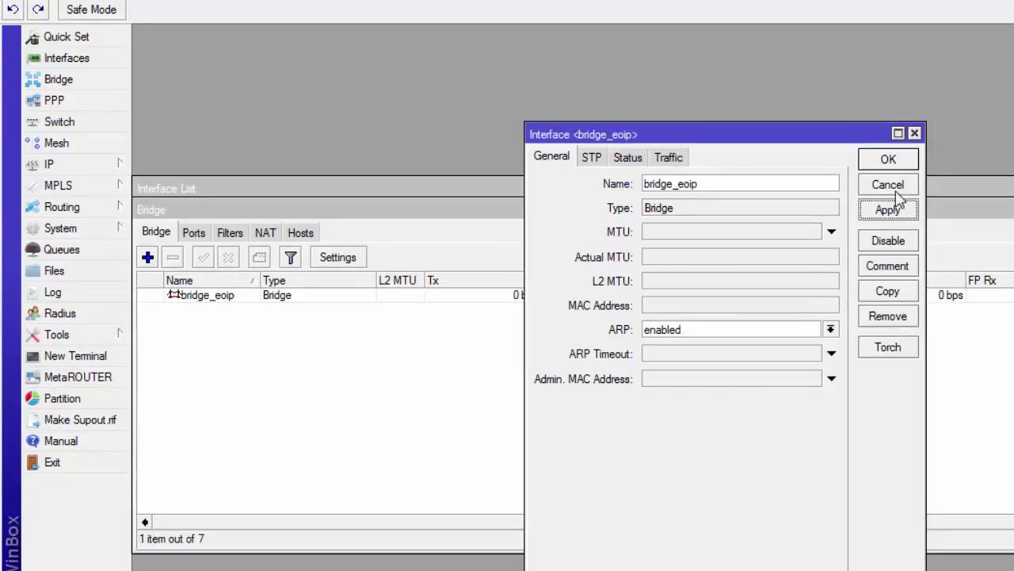
{"action": "left_click", "coordinate": [889, 160]}
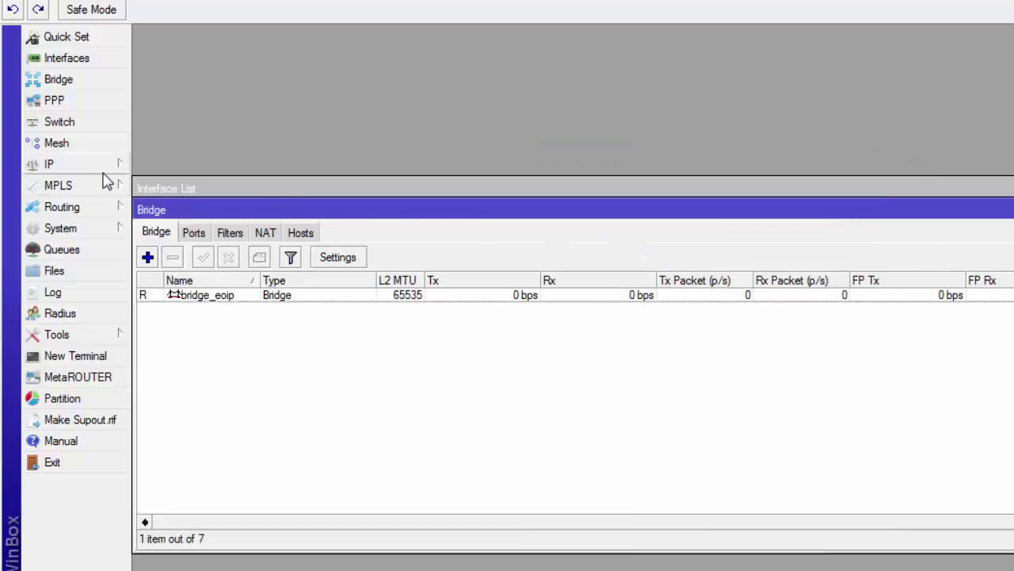
Add ether5_LAN as a port of bridge_eoip
{"action": "left_click", "coordinate": [193, 230]}
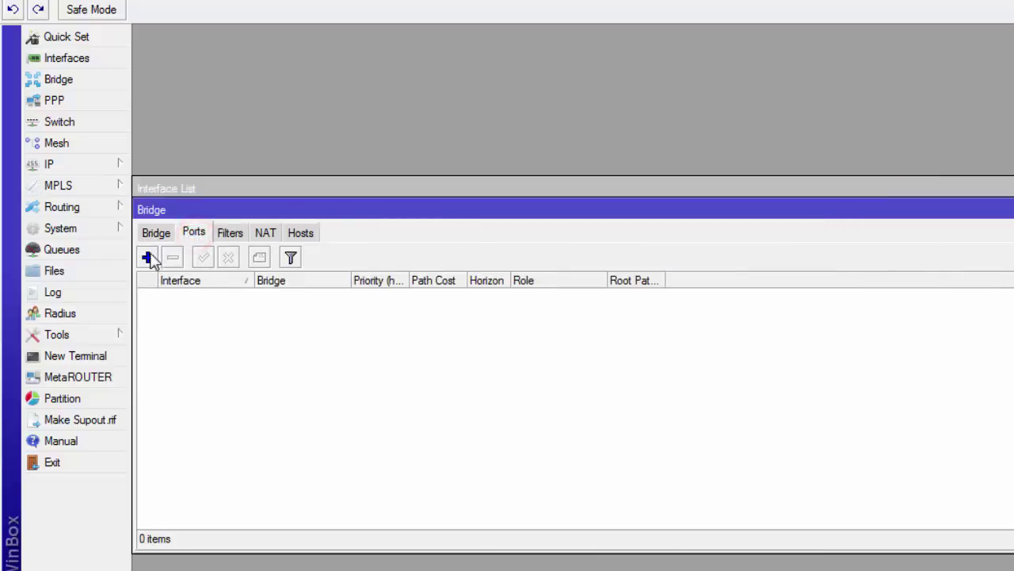
{"action": "left_click", "coordinate": [148, 257]}
{"action": "left_click", "coordinate": [797, 225]}
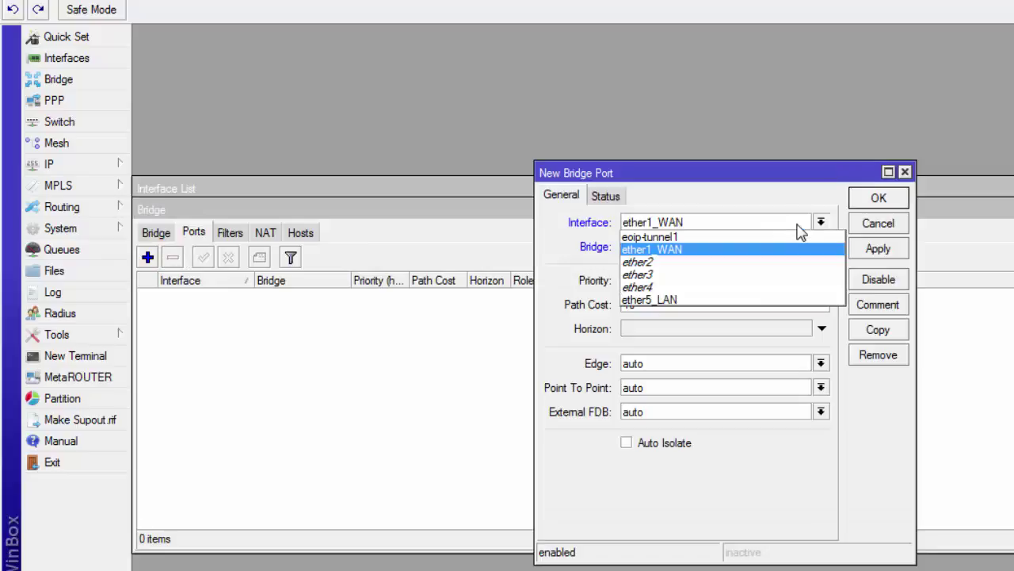
{"action": "left_click", "coordinate": [660, 300]}
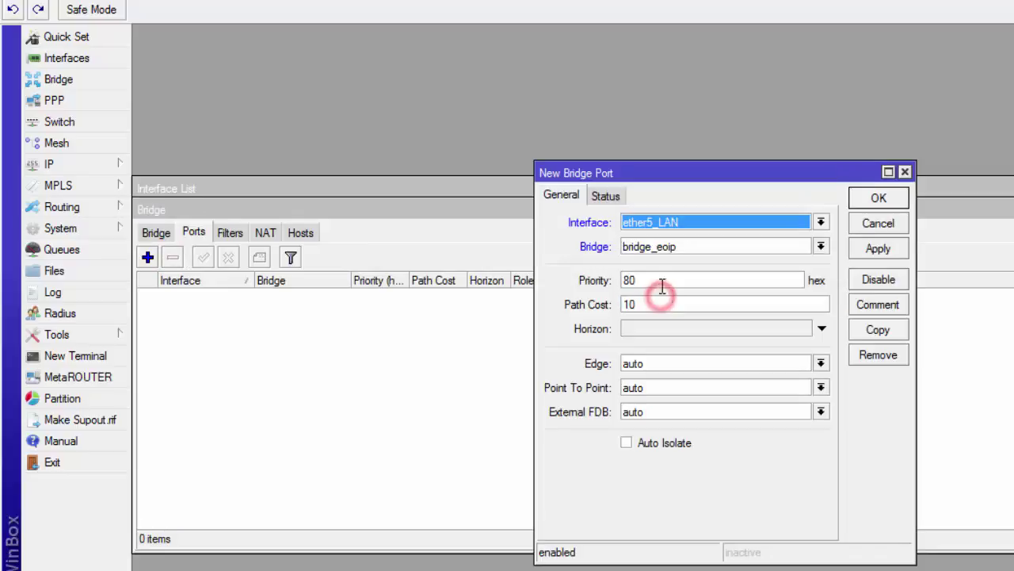
{"action": "left_click", "coordinate": [821, 246]}
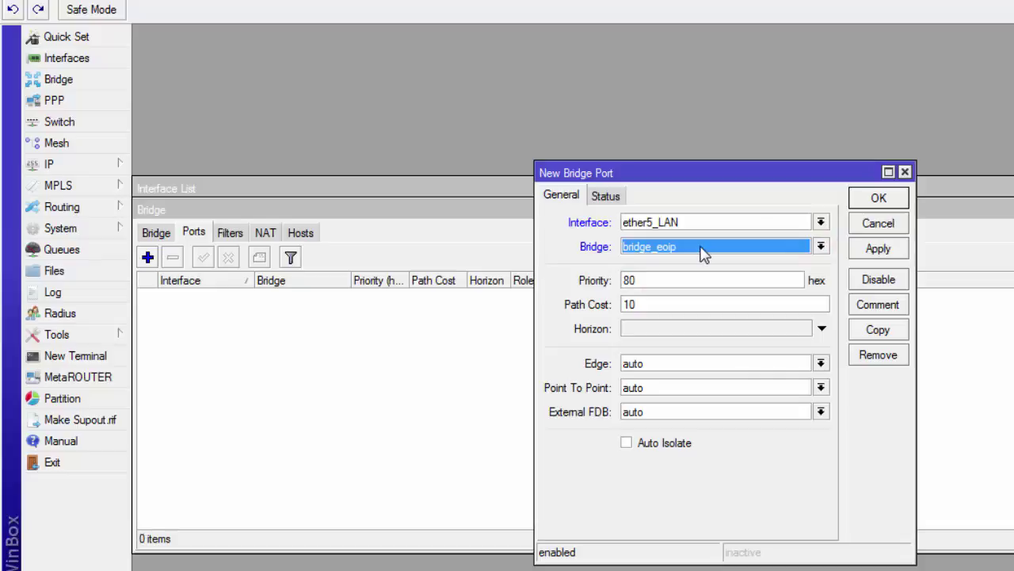
{"action": "left_click", "coordinate": [876, 249]}
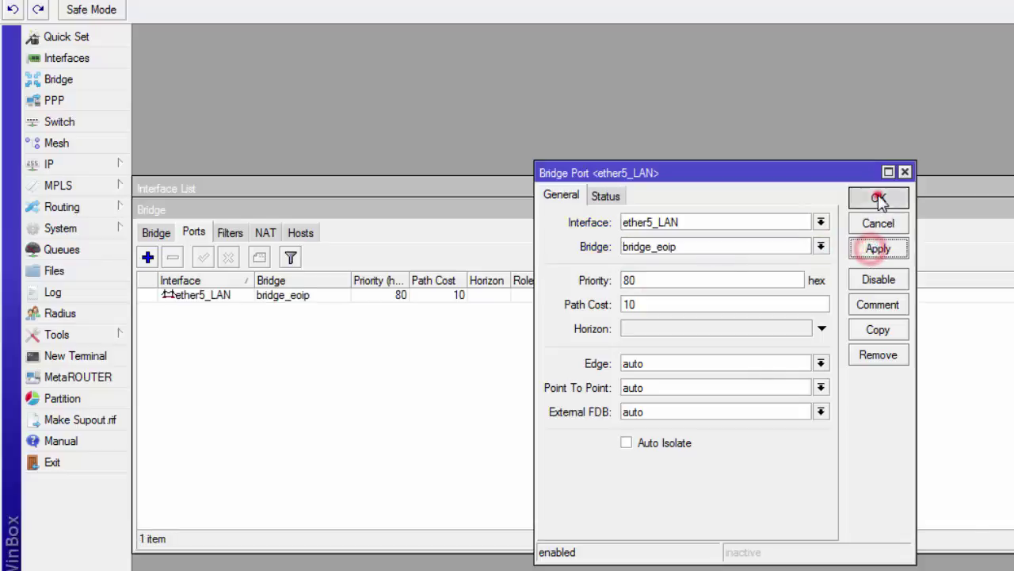
{"action": "left_click", "coordinate": [878, 197]}
Add eoip-tunnel1 as a second bridge_eoip port and check both port entries
{"action": "left_click", "coordinate": [147, 257]}
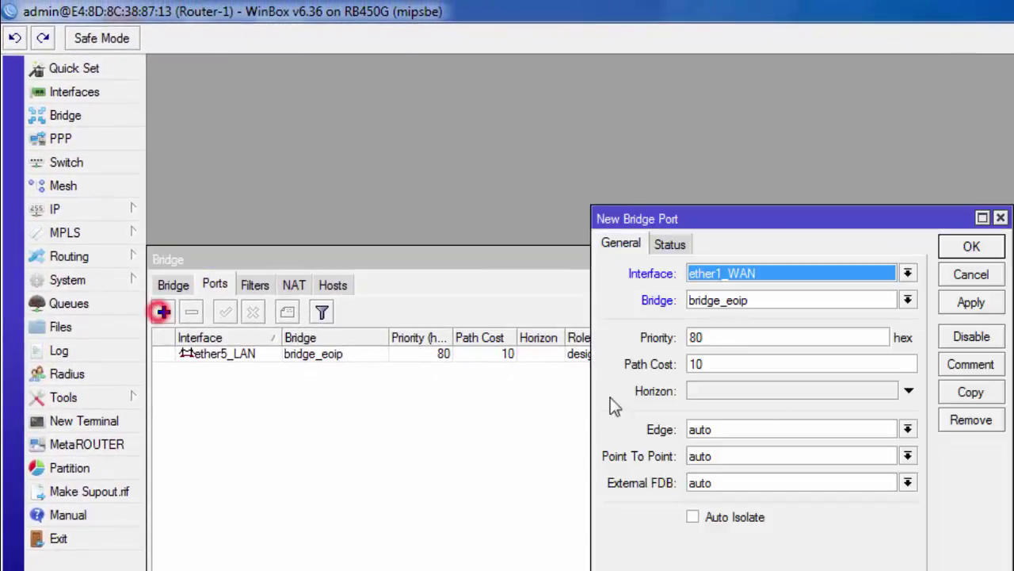
{"action": "left_click", "coordinate": [908, 273]}
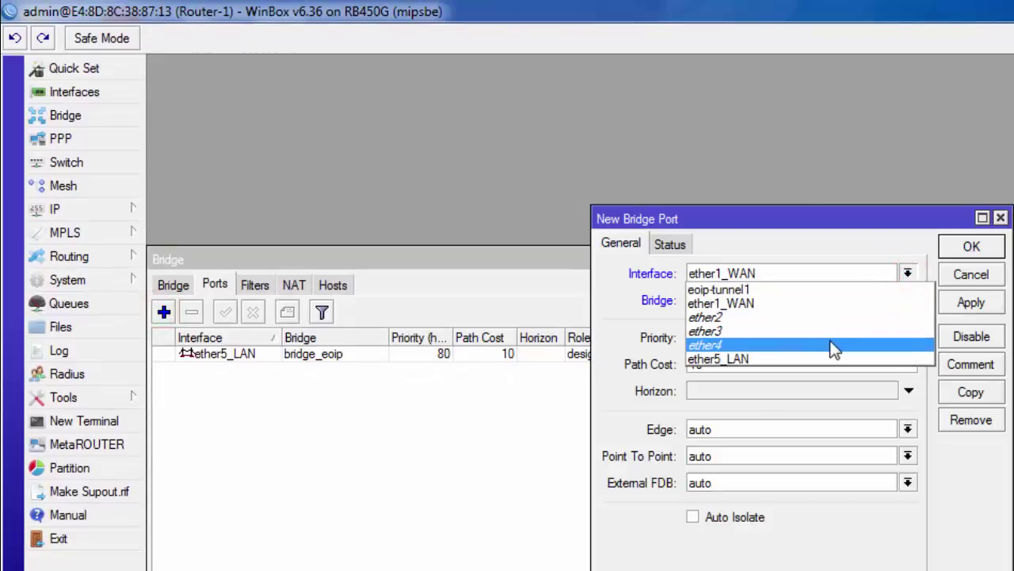
{"action": "left_click", "coordinate": [822, 292]}
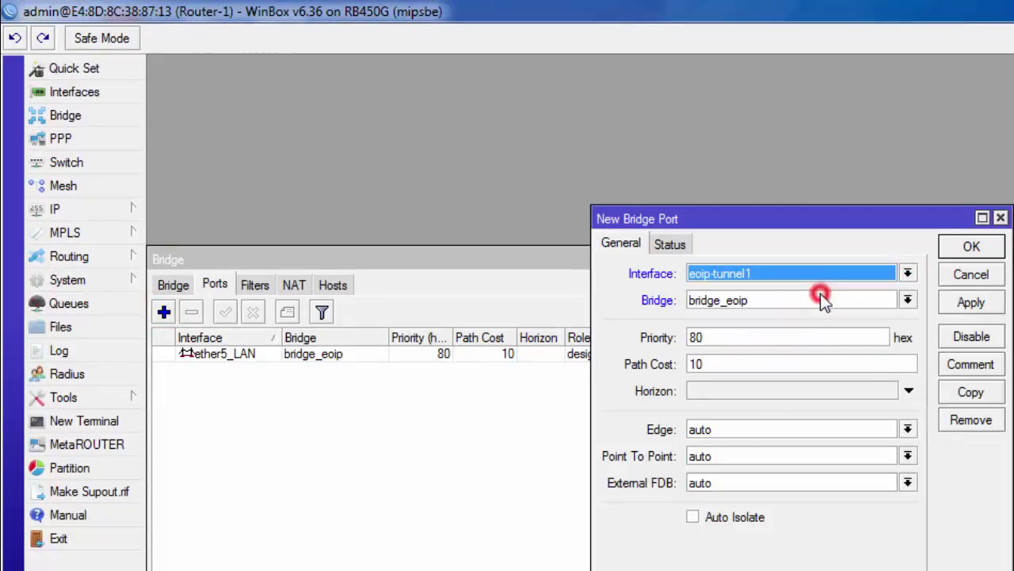
{"action": "left_click", "coordinate": [971, 301]}
{"action": "left_click", "coordinate": [974, 249]}
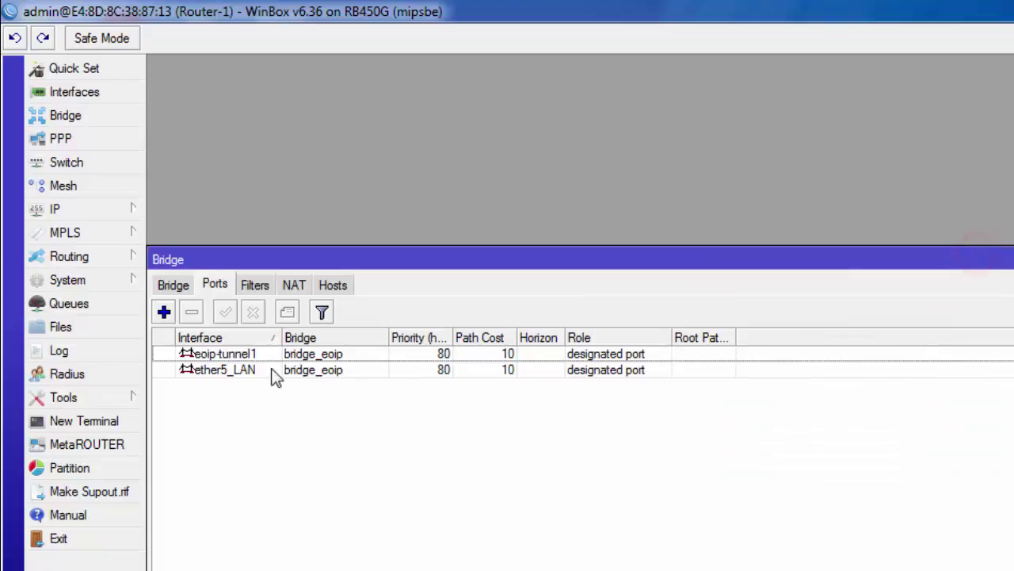
{"action": "left_click", "coordinate": [242, 372]}
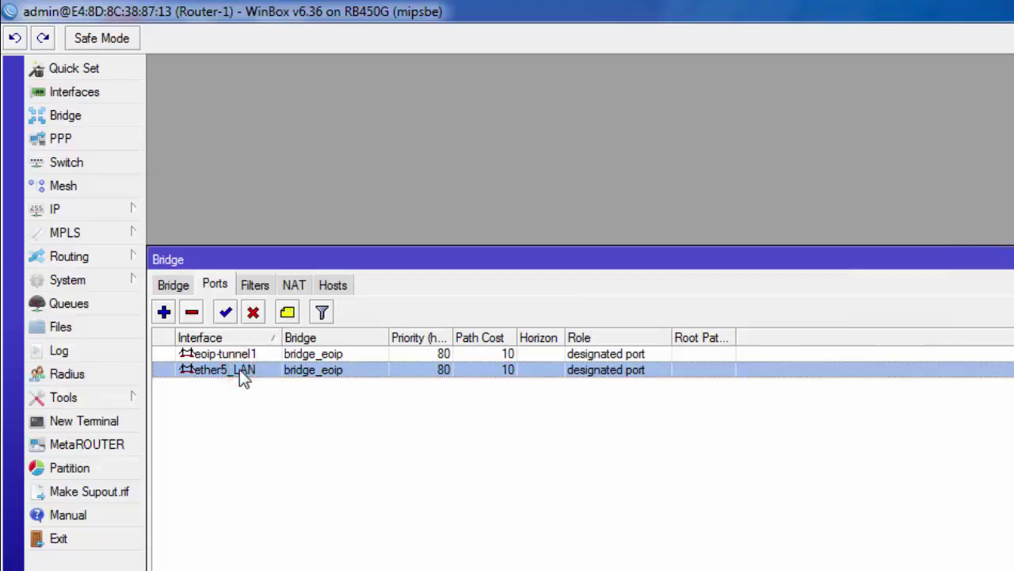
{"action": "left_click", "coordinate": [231, 354]}
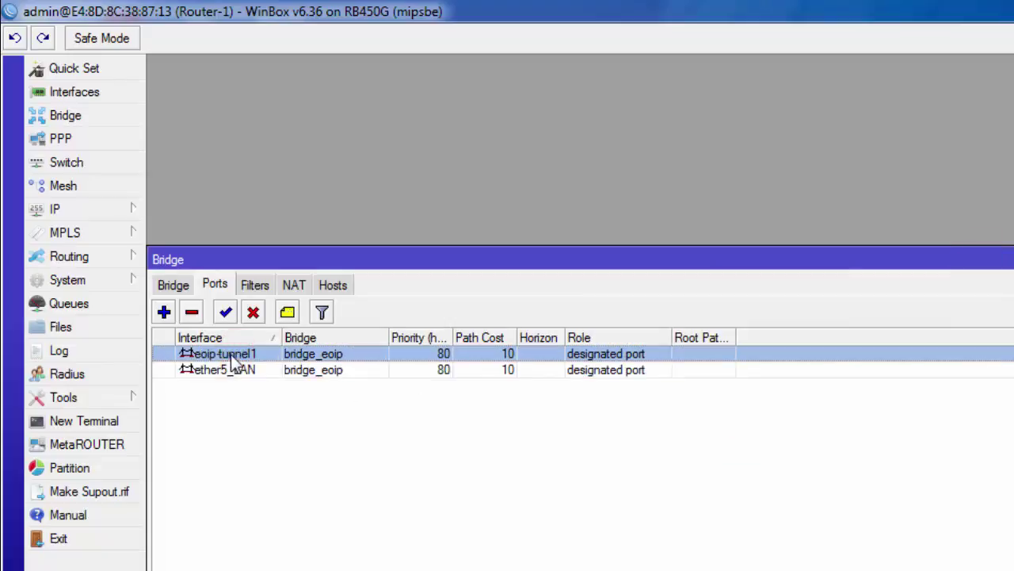
{"action": "left_click", "coordinate": [173, 285]}
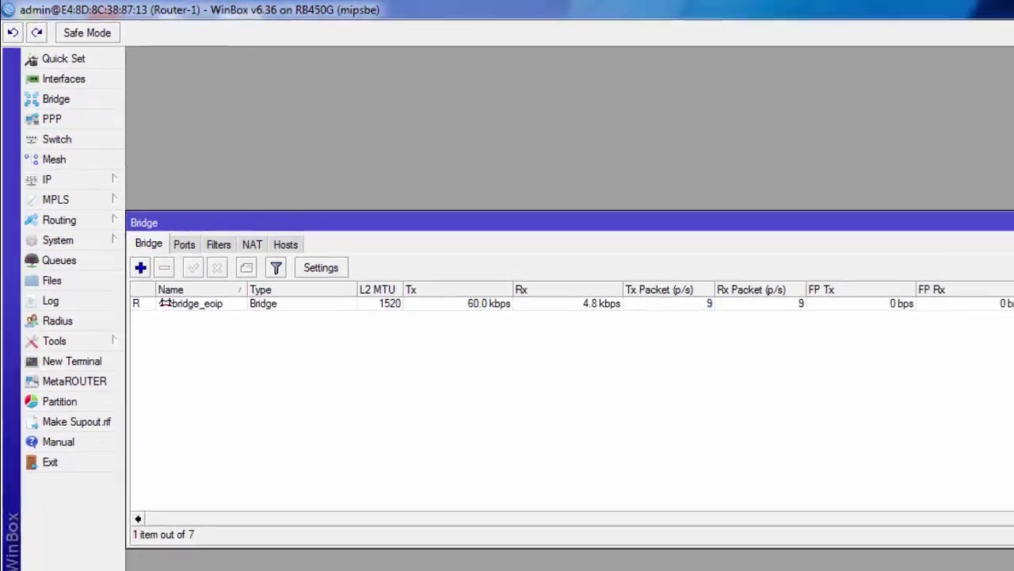
Glance at the EoIP diagram again, then bring the Router-2 WinBox session forward
{"action": "left_click", "coordinate": [301, 557]}
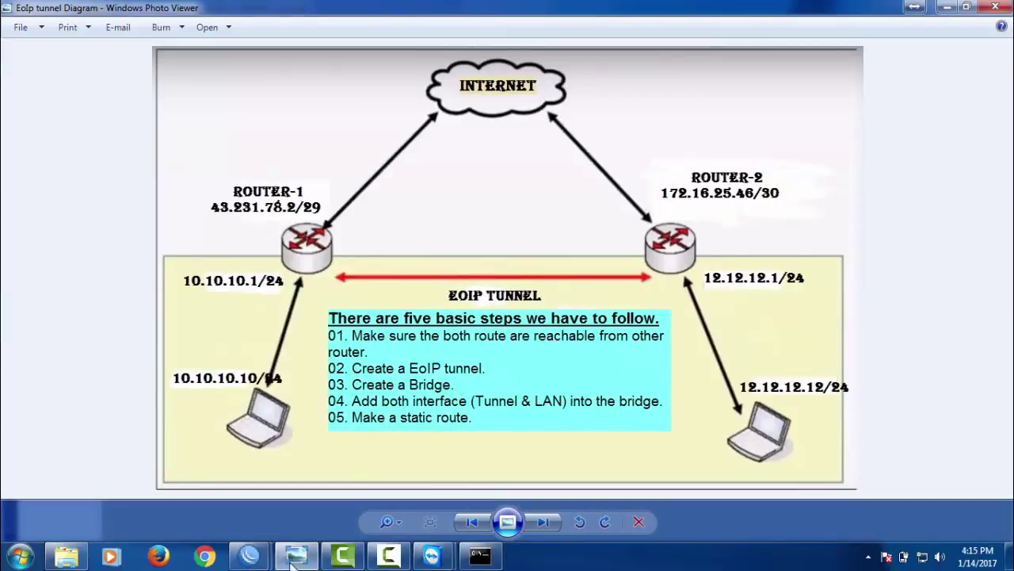
{"action": "left_click", "coordinate": [947, 7]}
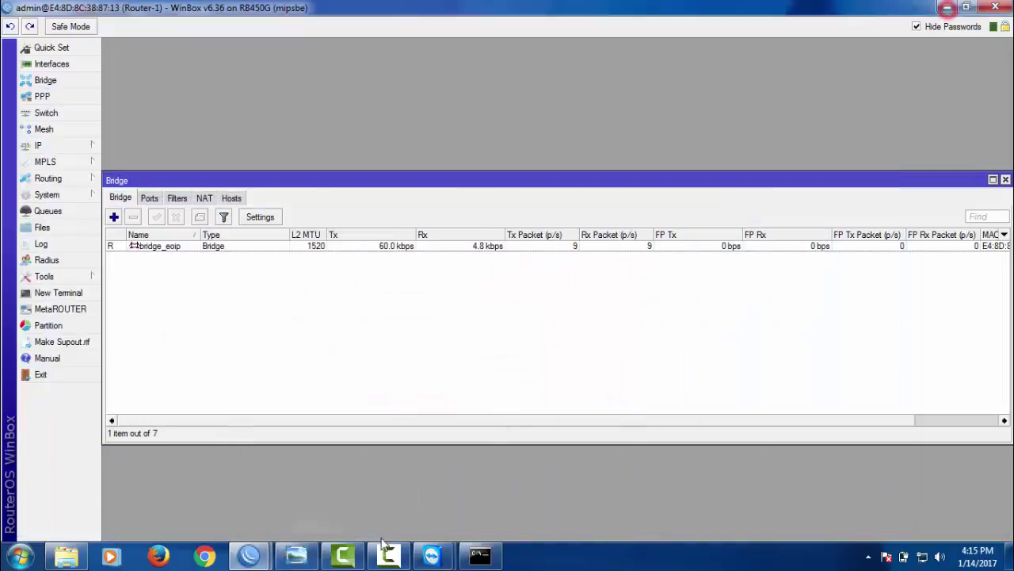
{"action": "mouse_move", "coordinate": [249, 554]}
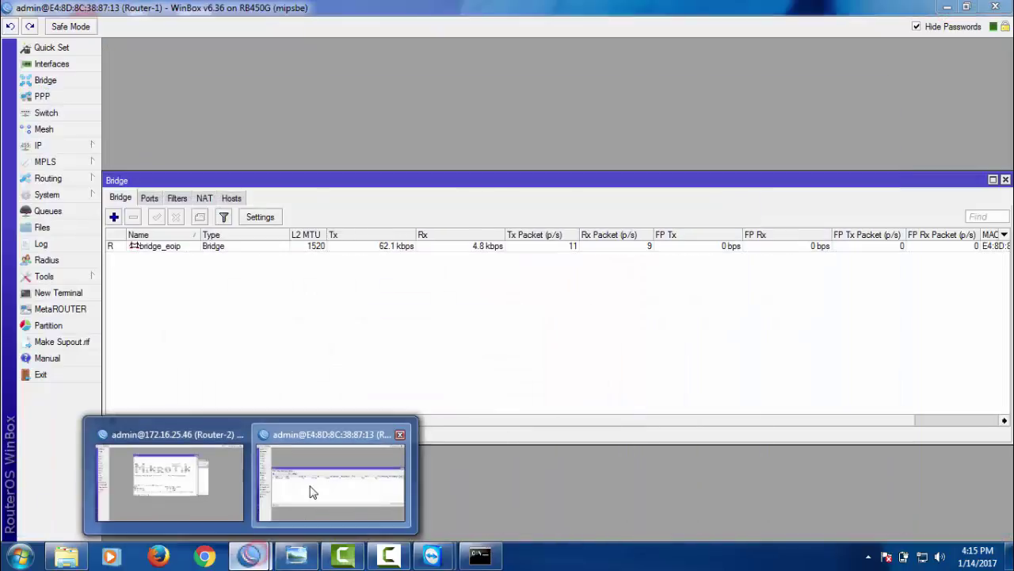
{"action": "left_click", "coordinate": [183, 492]}
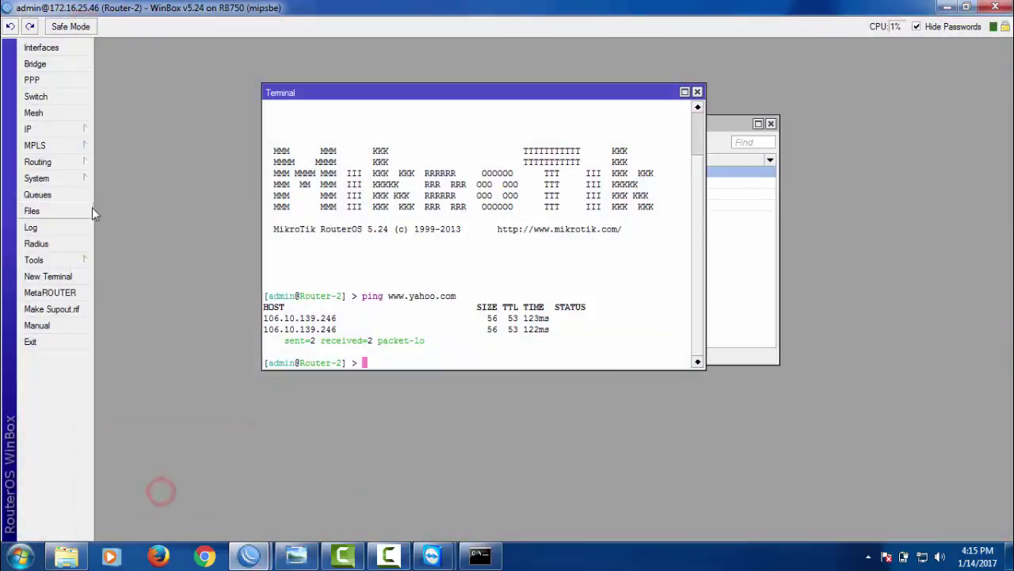
Create eoip-tunnel1 on Router-2 with remote address 43.231.78.2 and tunnel ID 123, then start a new bridge
{"action": "left_click", "coordinate": [49, 47]}
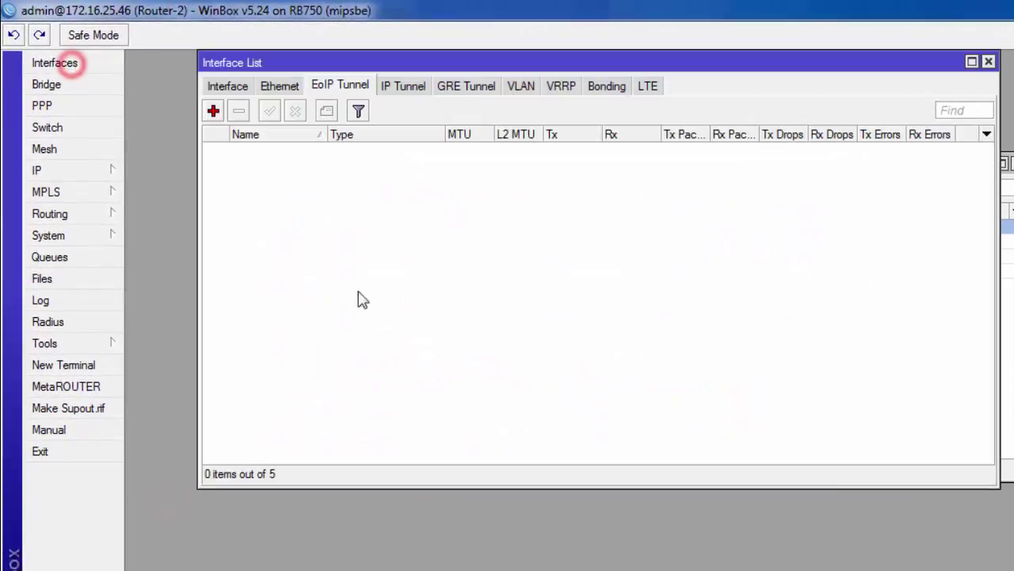
{"action": "left_click", "coordinate": [331, 84]}
{"action": "left_click", "coordinate": [213, 111]}
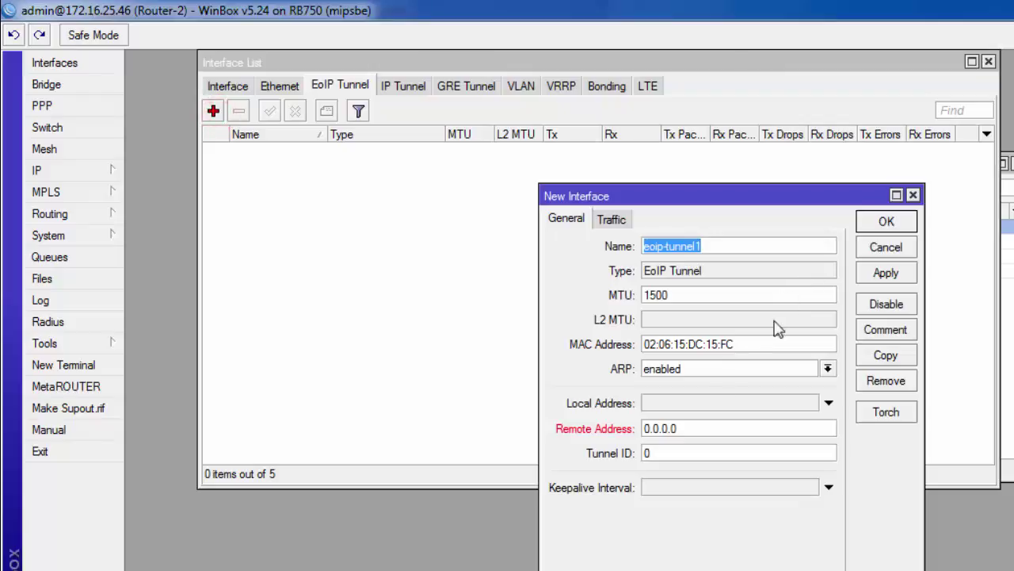
{"action": "left_click", "coordinate": [674, 427]}
{"action": "type", "text": "43.231.78.2"}
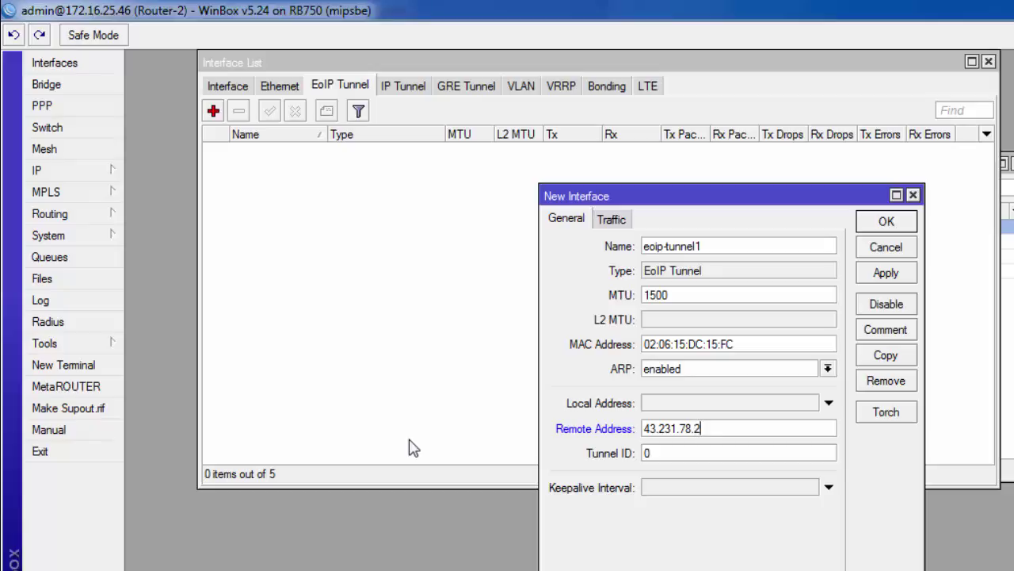
{"action": "left_click", "coordinate": [670, 453]}
{"action": "type", "text": "123"}
{"action": "left_click", "coordinate": [894, 273]}
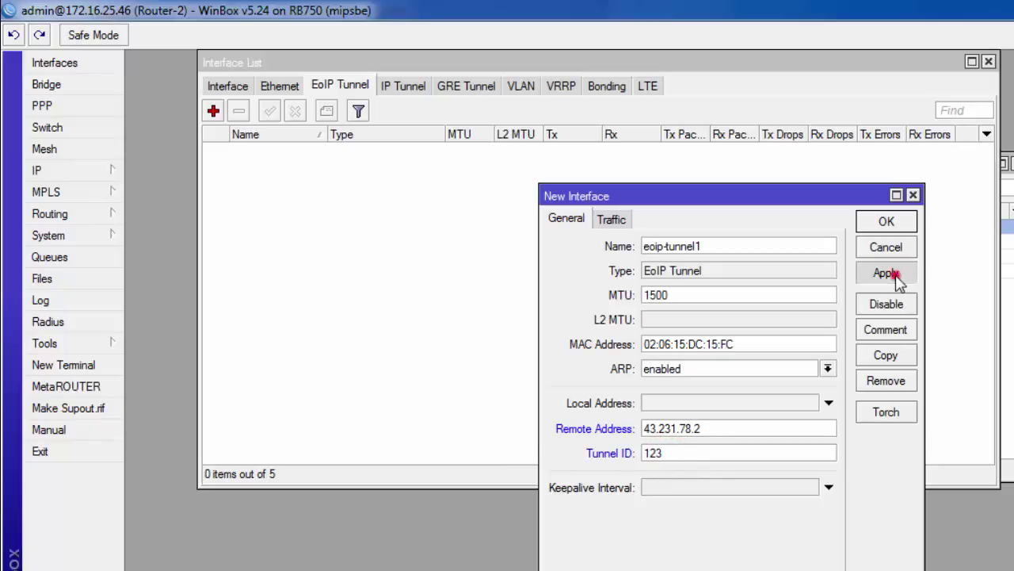
{"action": "left_click", "coordinate": [886, 220]}
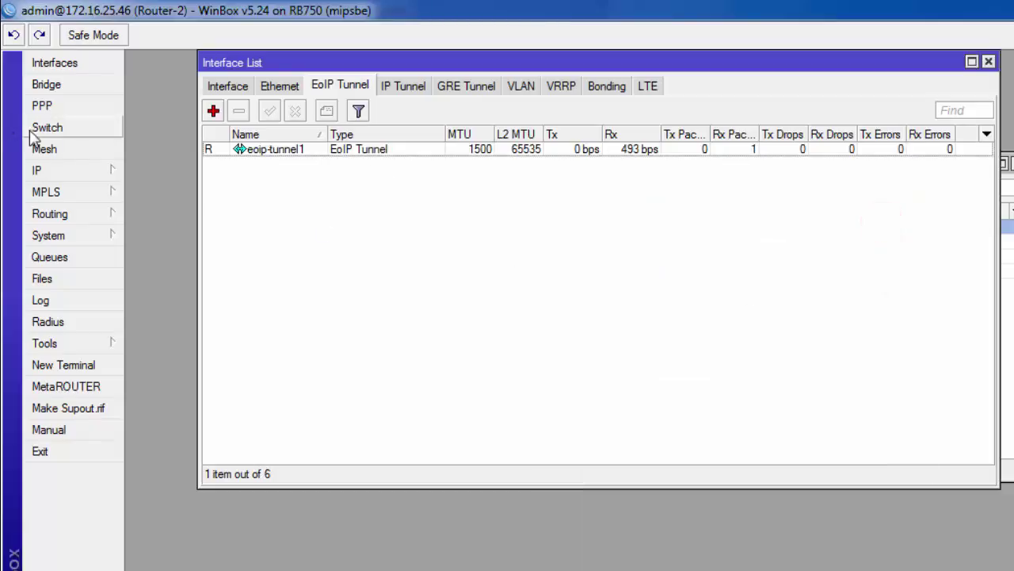
{"action": "left_click", "coordinate": [60, 84]}
{"action": "left_click", "coordinate": [140, 188]}
Name the new bridge bridge_eoip and save it
{"action": "left_click", "coordinate": [694, 247]}
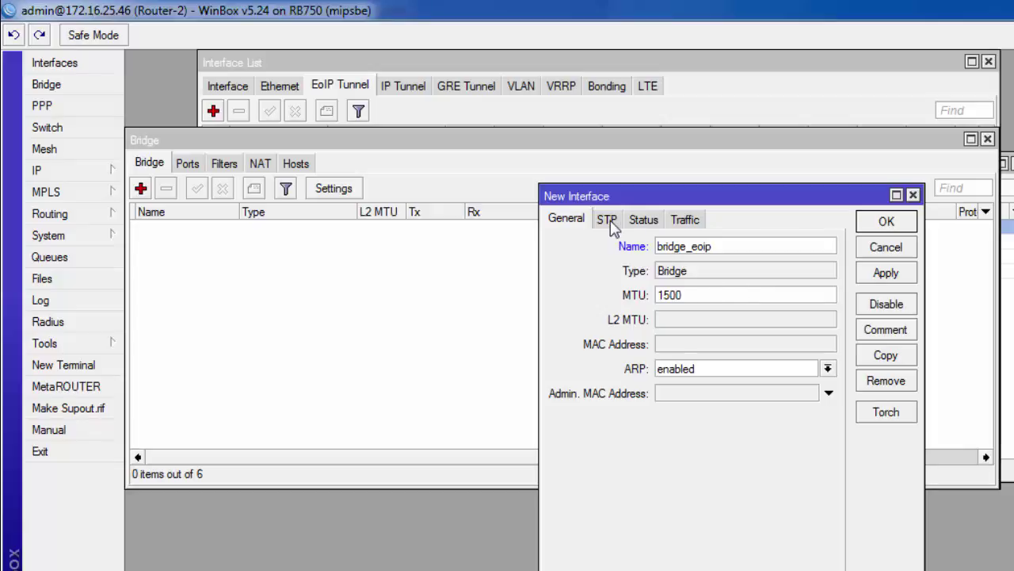
{"action": "left_click", "coordinate": [886, 273]}
{"action": "left_click", "coordinate": [887, 223]}
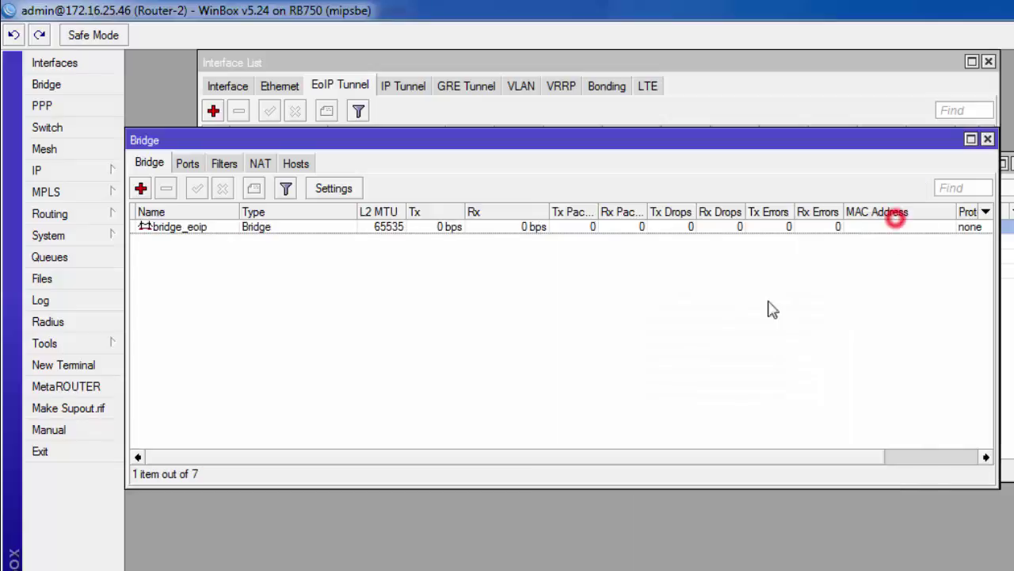
Add eoip-tunnel1 as a port of bridge_eoip
{"action": "left_click", "coordinate": [188, 163]}
{"action": "left_click", "coordinate": [140, 188]}
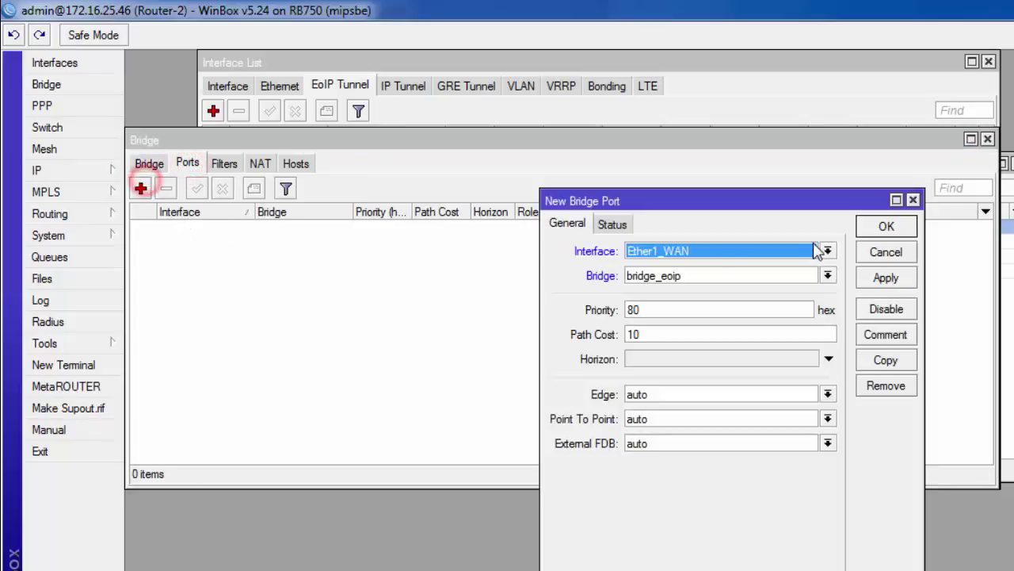
{"action": "left_click", "coordinate": [812, 251]}
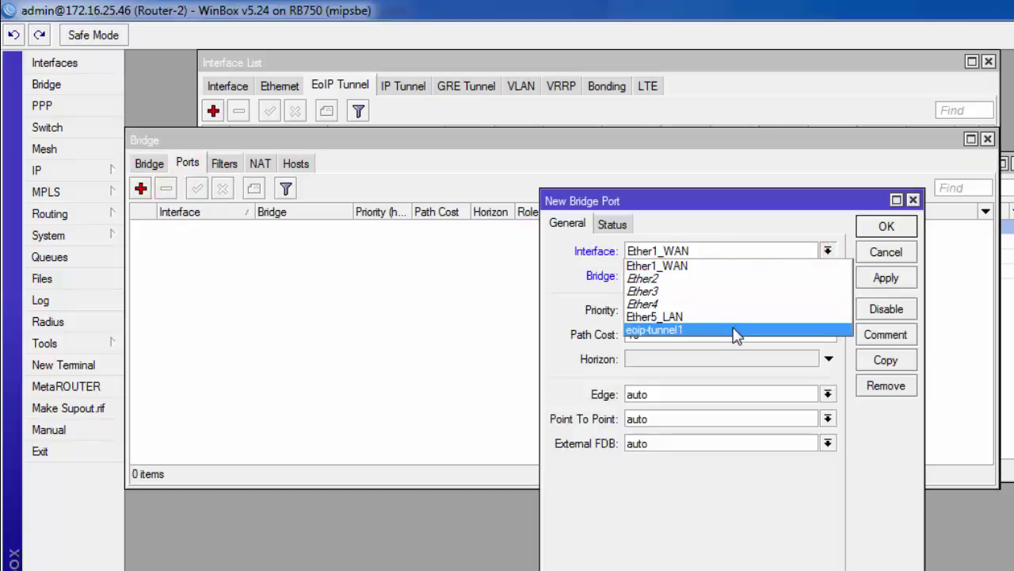
{"action": "left_click", "coordinate": [733, 328]}
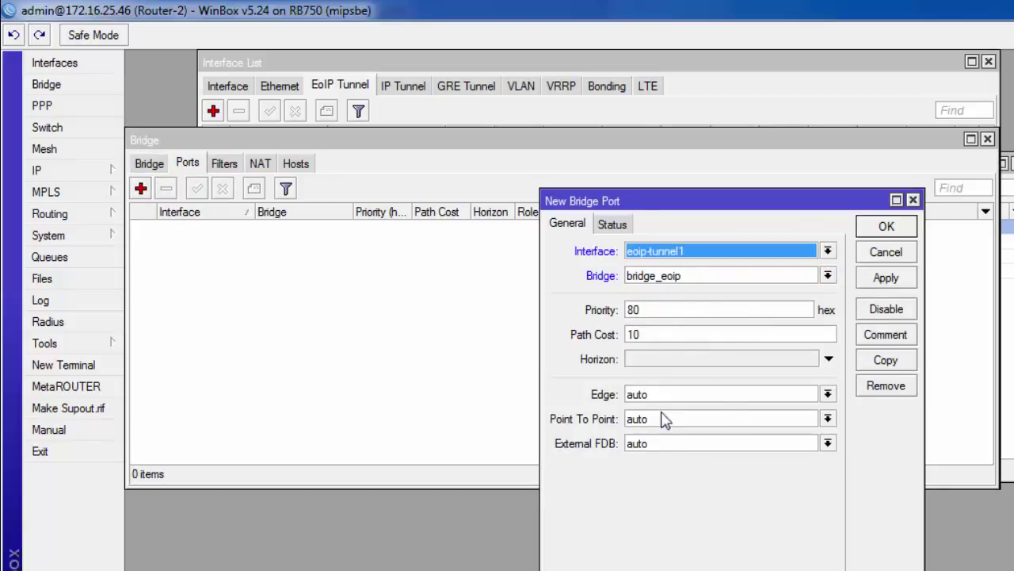
{"action": "left_click", "coordinate": [886, 277]}
{"action": "left_click", "coordinate": [886, 226]}
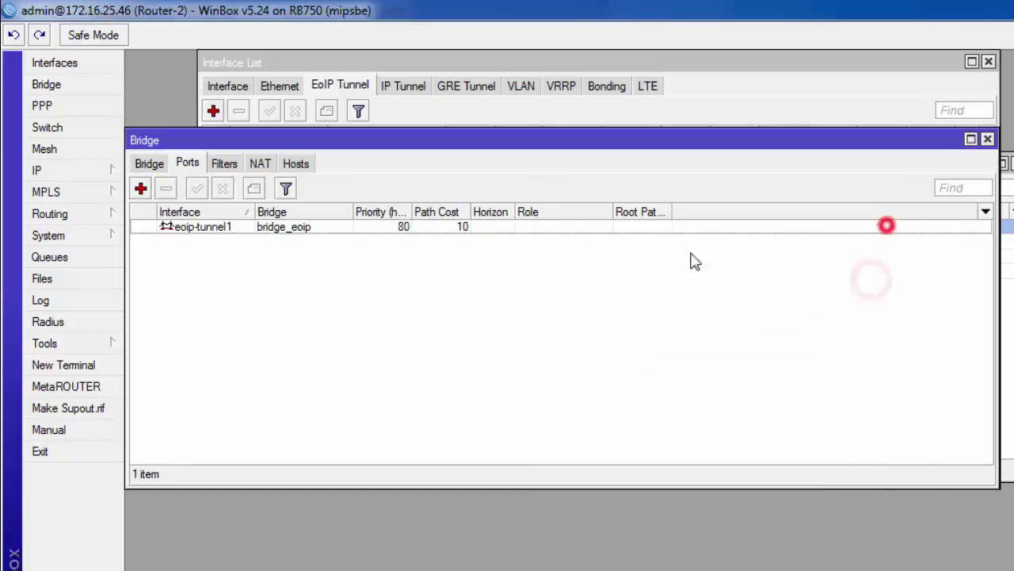
Add Ether5_LAN as a second port on bridge_eoip
{"action": "left_click", "coordinate": [140, 188]}
{"action": "left_click", "coordinate": [809, 251]}
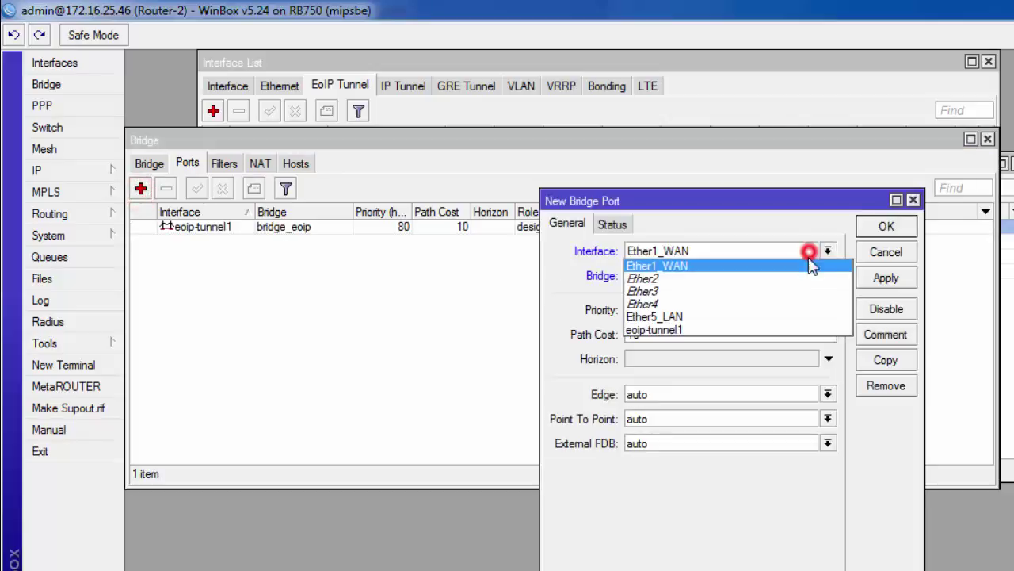
{"action": "left_click", "coordinate": [777, 316]}
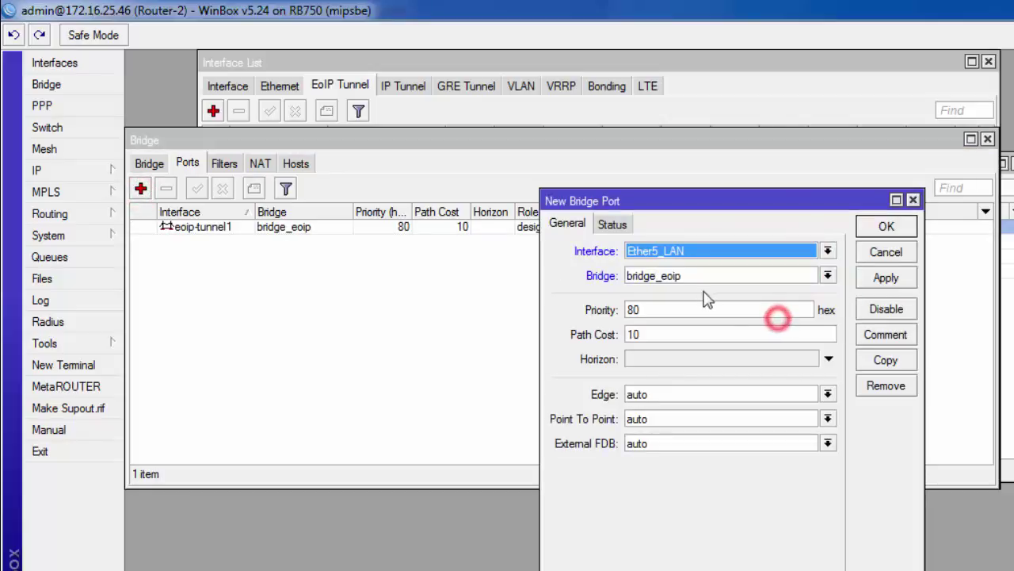
{"action": "left_click", "coordinate": [828, 276]}
{"action": "left_click", "coordinate": [827, 275]}
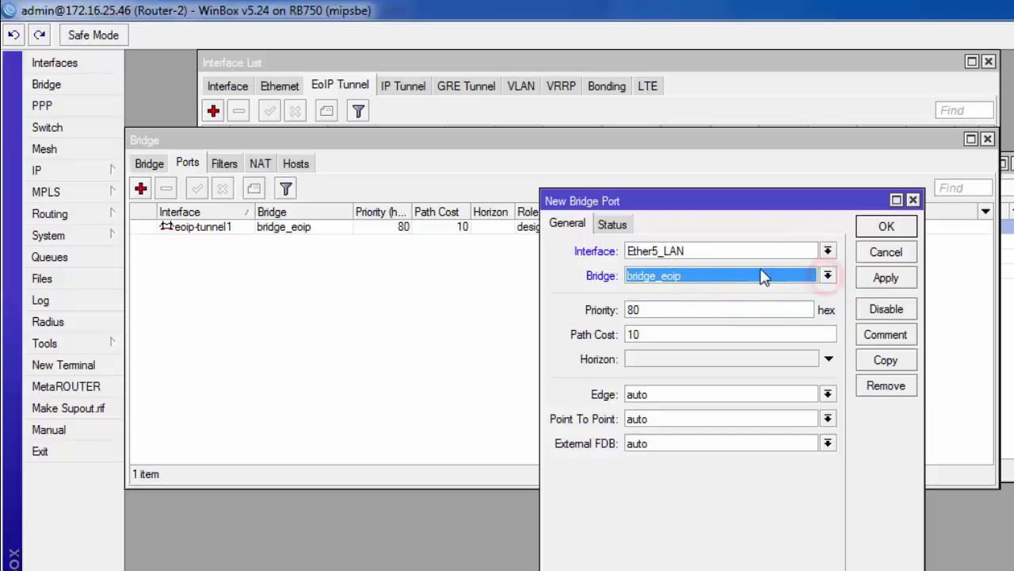
{"action": "left_click", "coordinate": [867, 277]}
{"action": "left_click", "coordinate": [889, 227]}
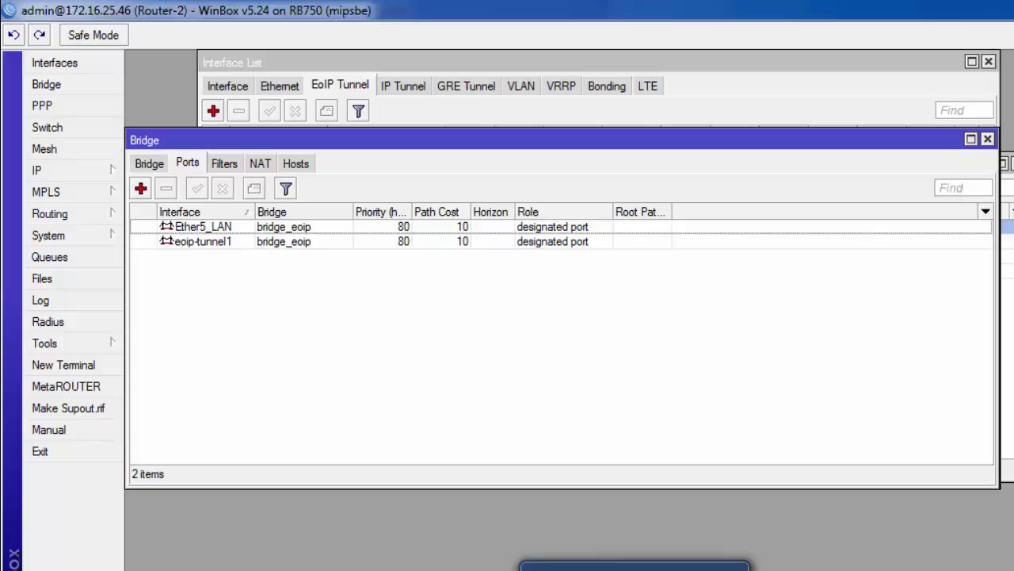
{"action": "key", "text": "alt+Tab"}
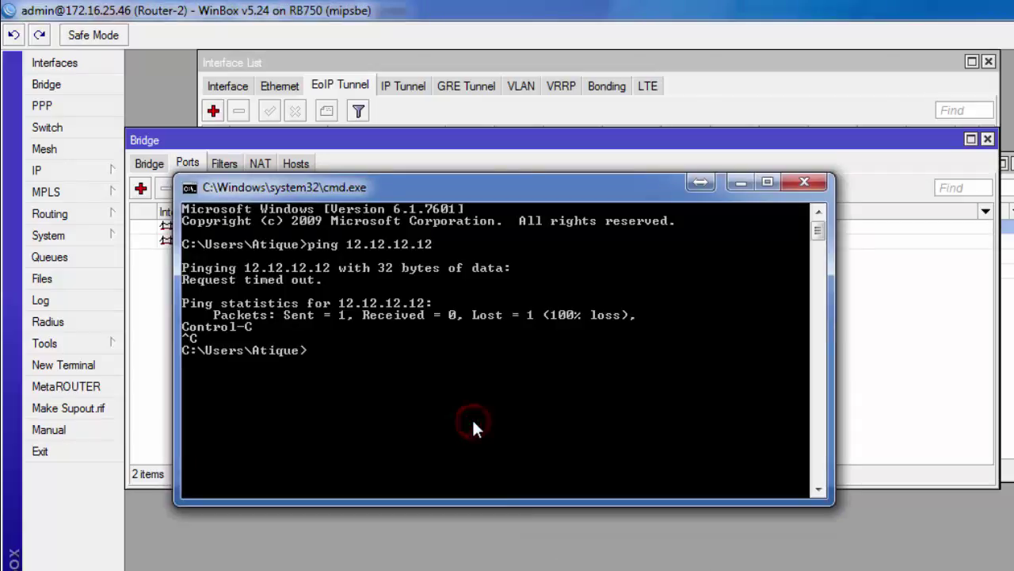
Rerun ping 12.12.12.12 from the local PC and stop it after getting no replies
{"action": "key", "text": "Up"}
{"action": "key", "text": "Return"}
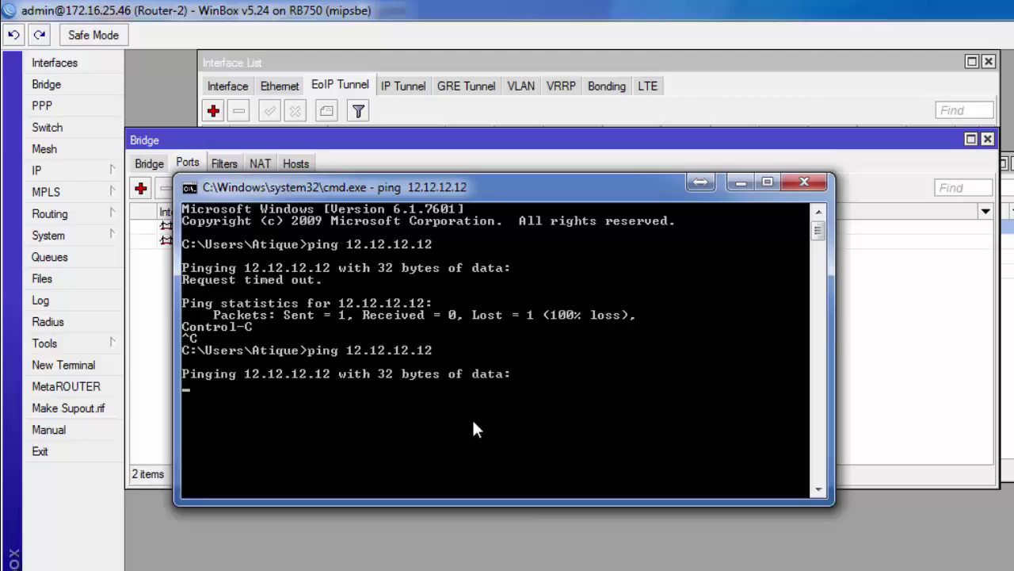
{"action": "key", "text": "ctrl+c"}
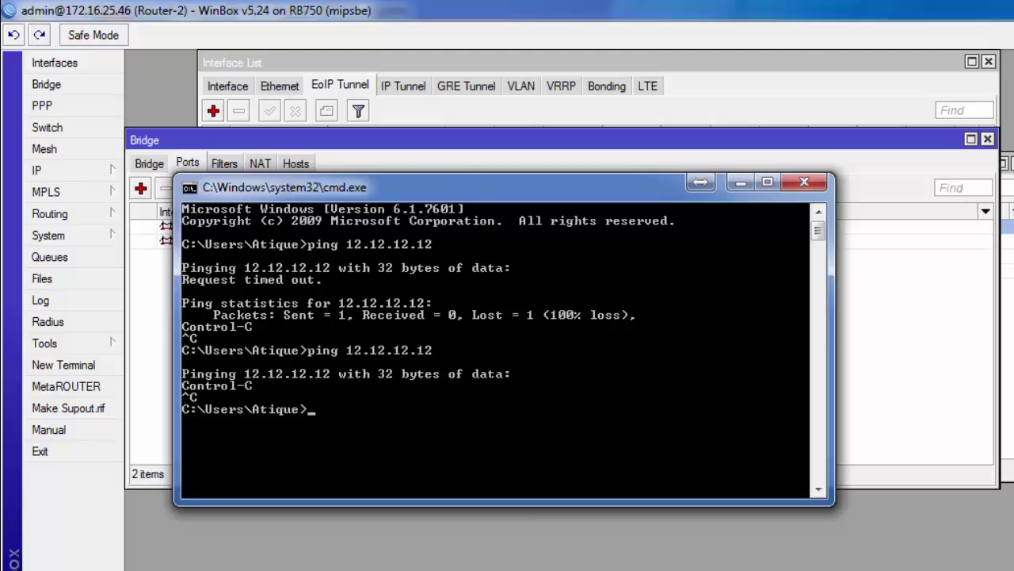
{"action": "left_click", "coordinate": [673, 557]}
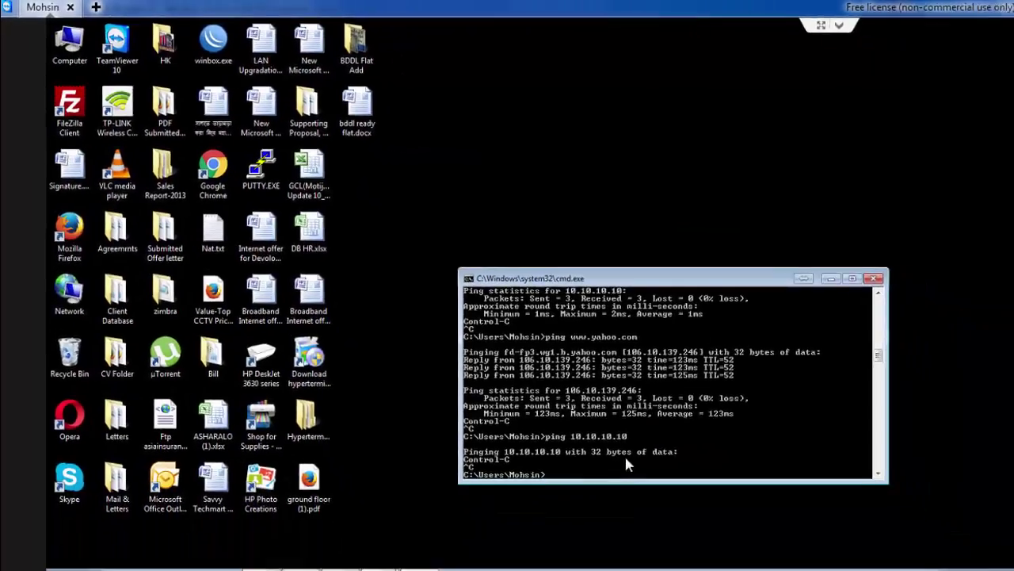
Rerun ping 10.10.10.10 on the remote PC, stop it after the timeouts, and minimize the session
{"action": "key", "text": "Up"}
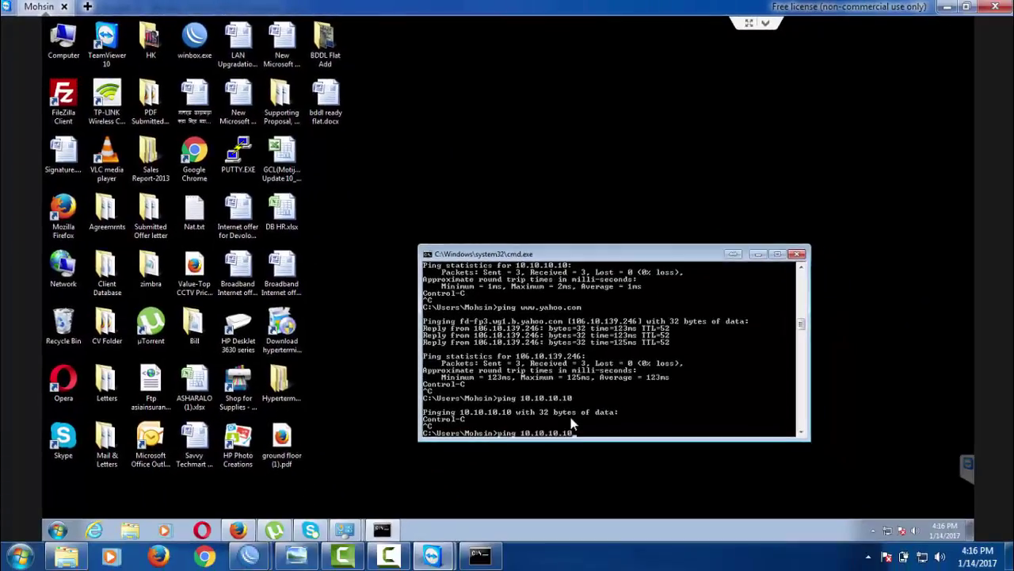
{"action": "key", "text": "Return"}
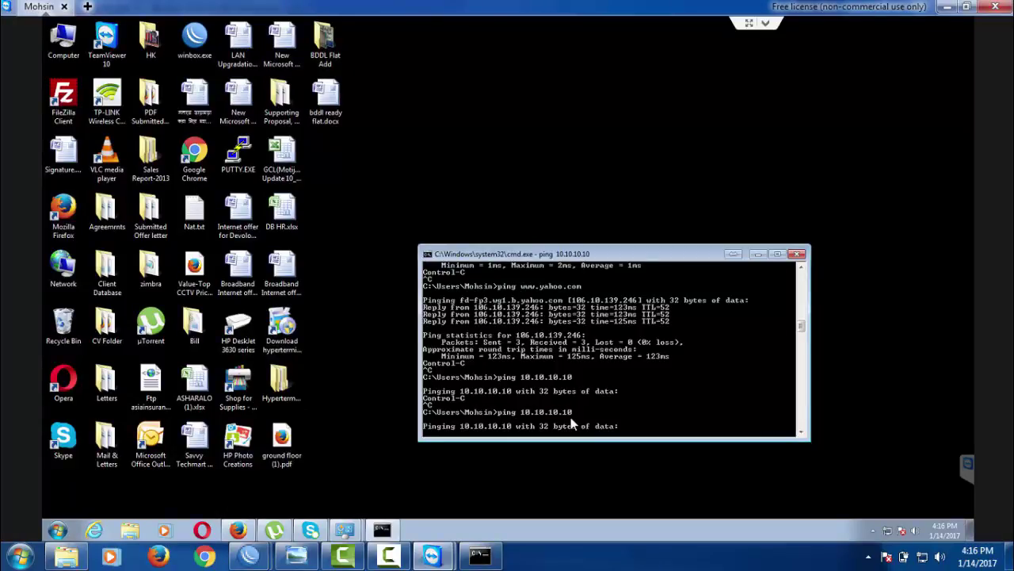
{"action": "key", "text": "ctrl+c"}
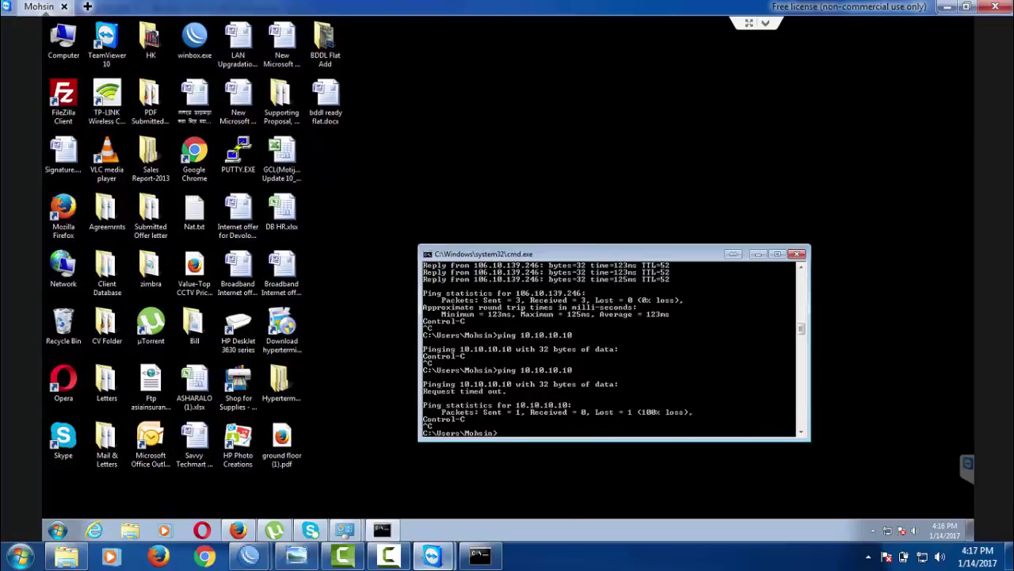
{"action": "left_click", "coordinate": [959, 8]}
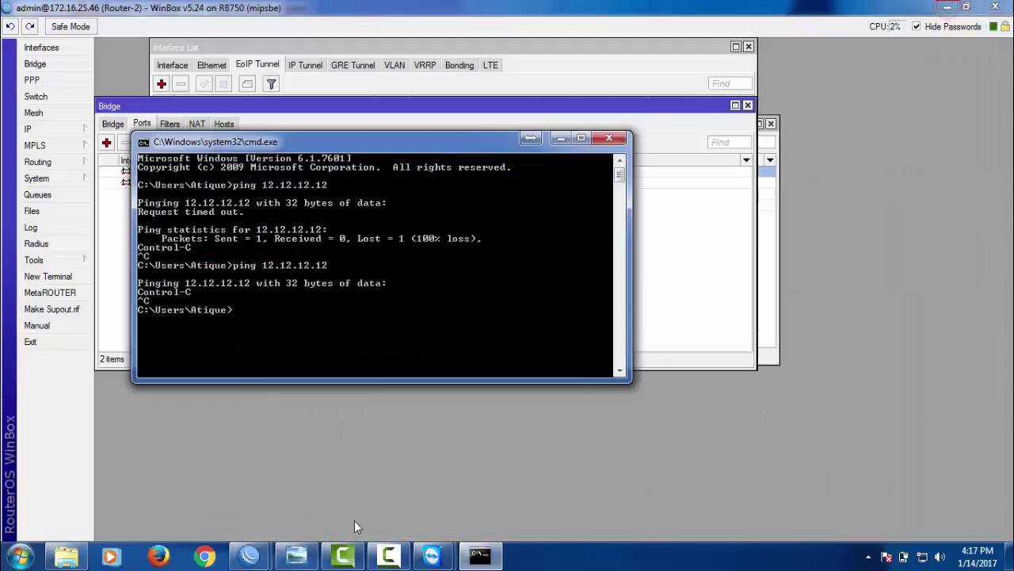
Bring the Router-1 WinBox session forward and open its IP > Routes list
{"action": "left_click", "coordinate": [560, 138]}
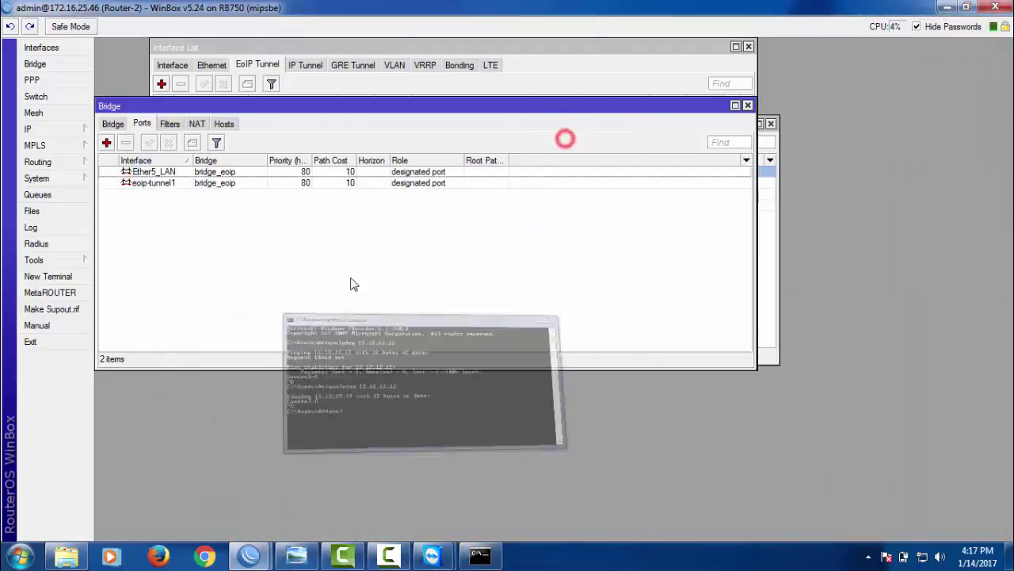
{"action": "left_click", "coordinate": [28, 130]}
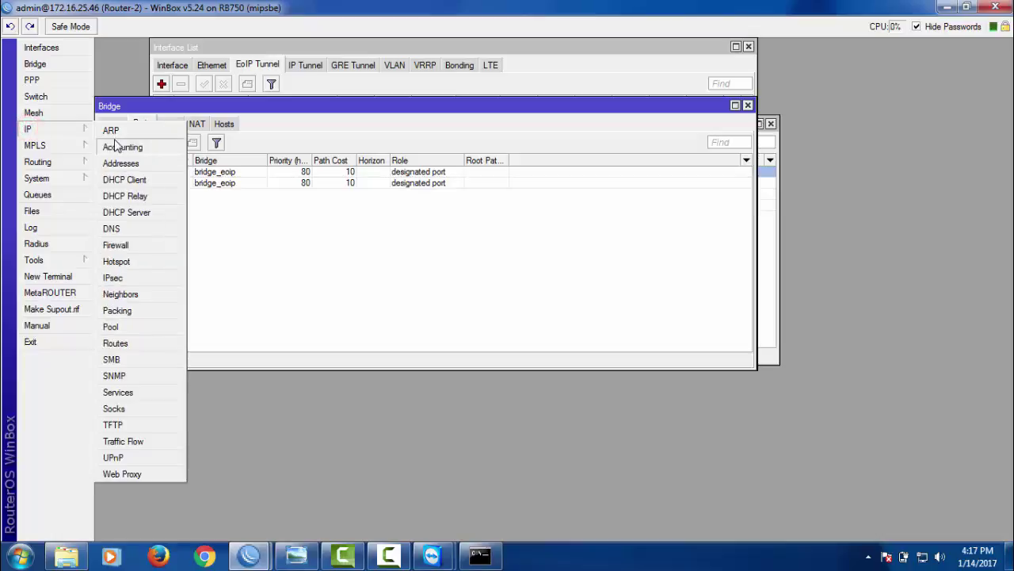
{"action": "left_click", "coordinate": [249, 555]}
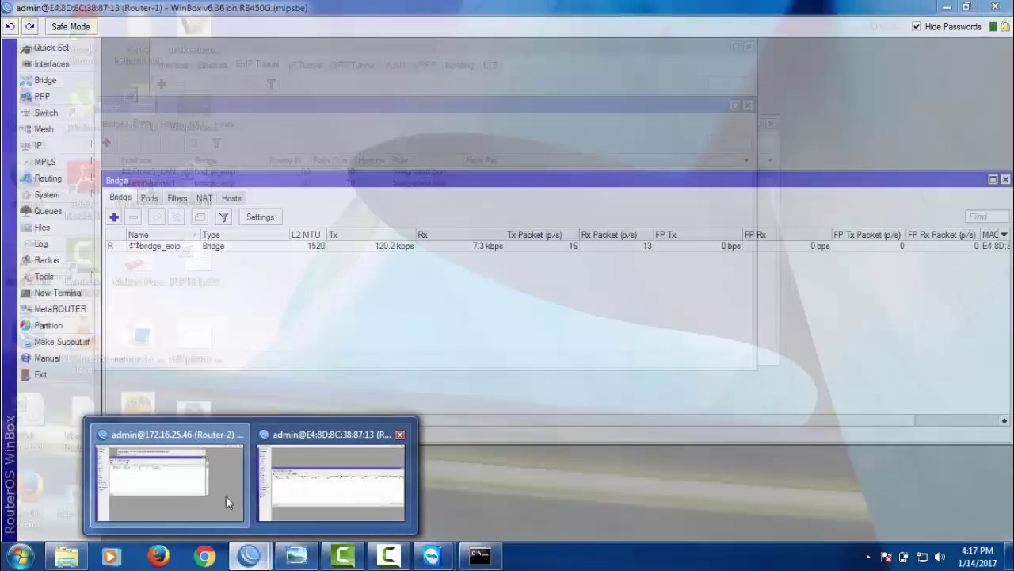
{"action": "mouse_move", "coordinate": [336, 485]}
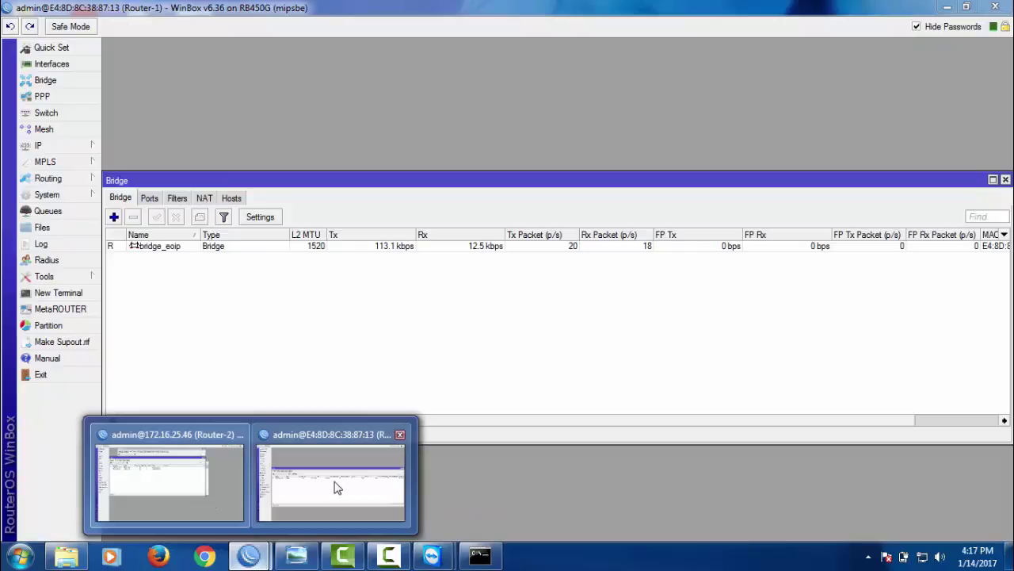
{"action": "left_click", "coordinate": [336, 483]}
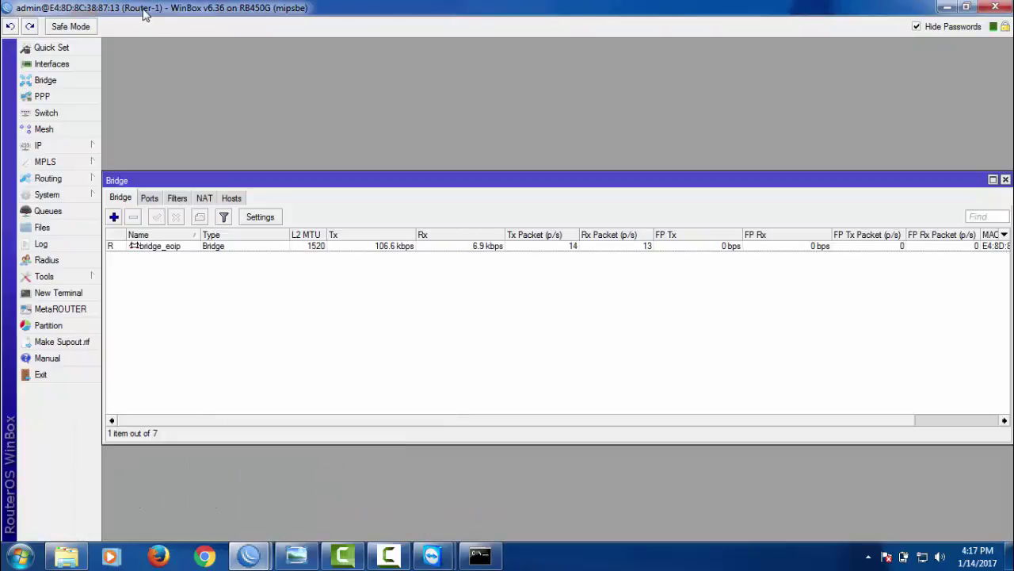
{"action": "left_click", "coordinate": [36, 148]}
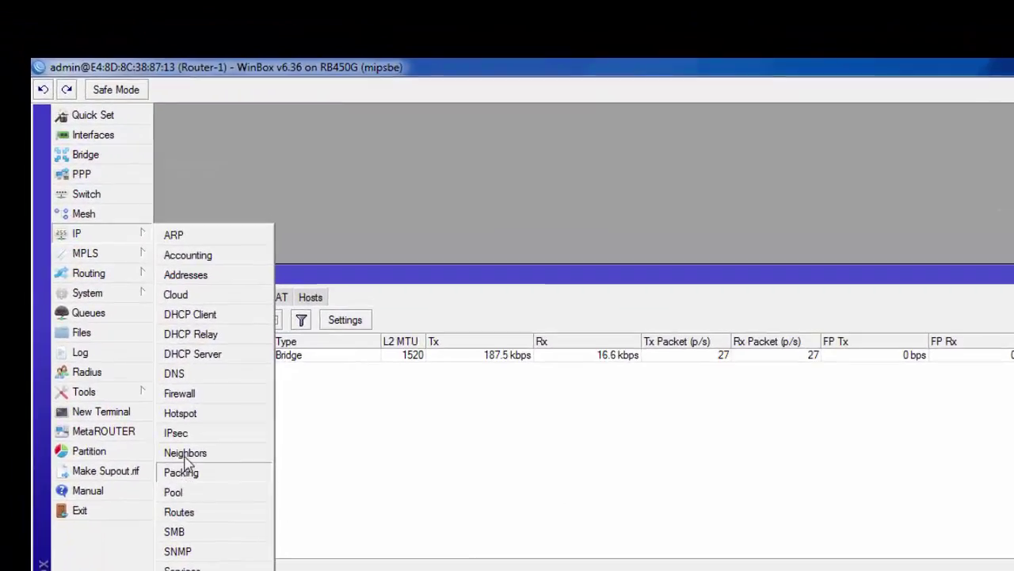
{"action": "left_click", "coordinate": [179, 513]}
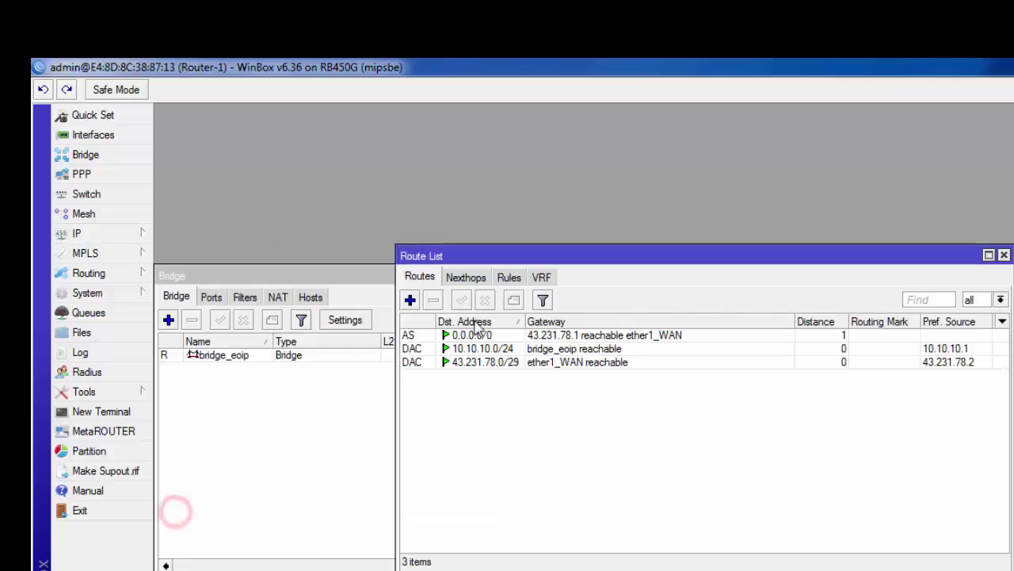
Add a Router-1 static route to 12.12.12.0/24 with gateway bridge_eoip
{"action": "left_click", "coordinate": [410, 301]}
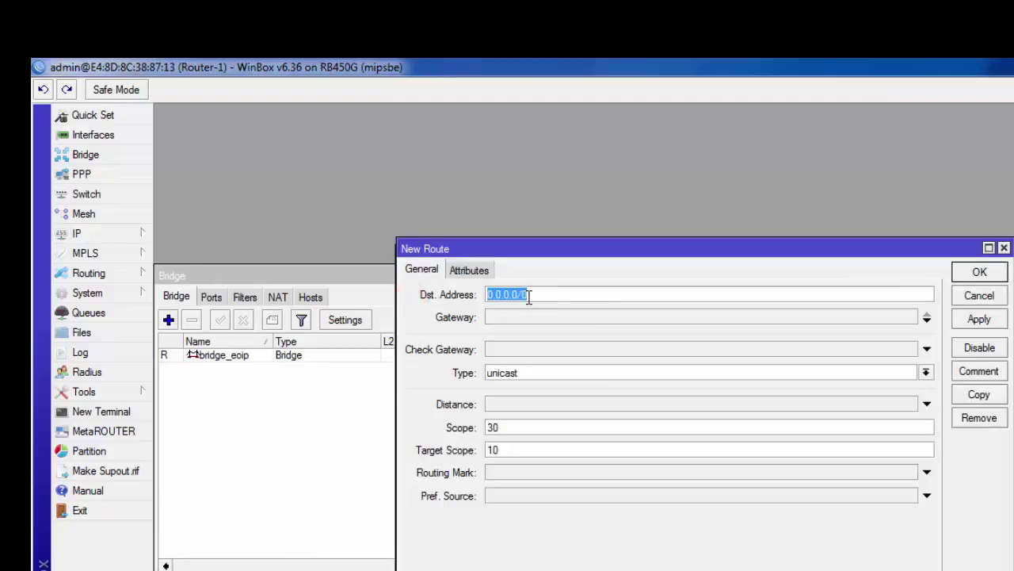
{"action": "type", "text": "12.12"}
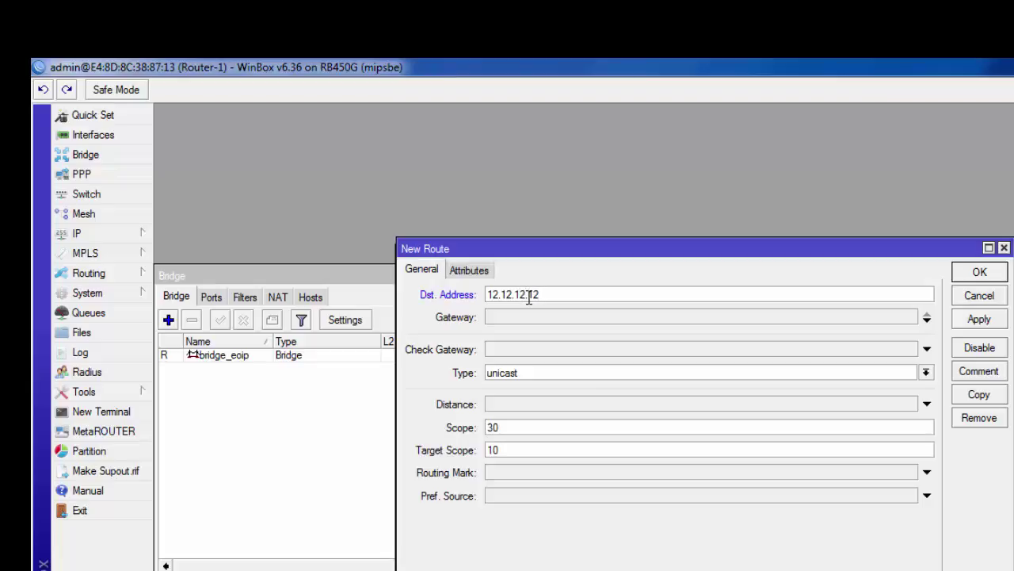
{"action": "key", "text": "BackSpace"}
{"action": "key", "text": "BackSpace"}
{"action": "type", "text": "0/24"}
{"action": "left_click", "coordinate": [556, 319]}
{"action": "left_click", "coordinate": [639, 318]}
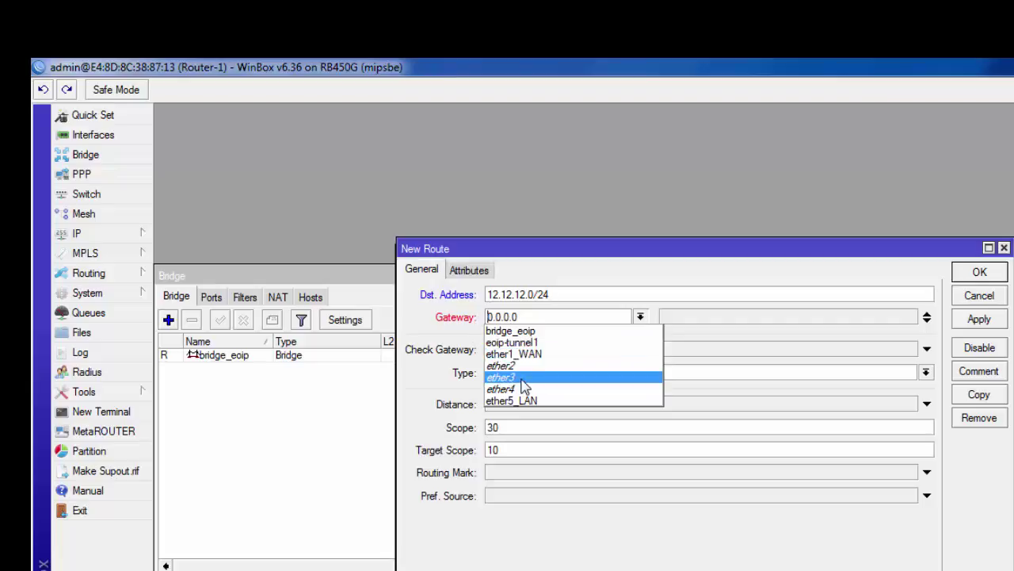
{"action": "left_click", "coordinate": [511, 331]}
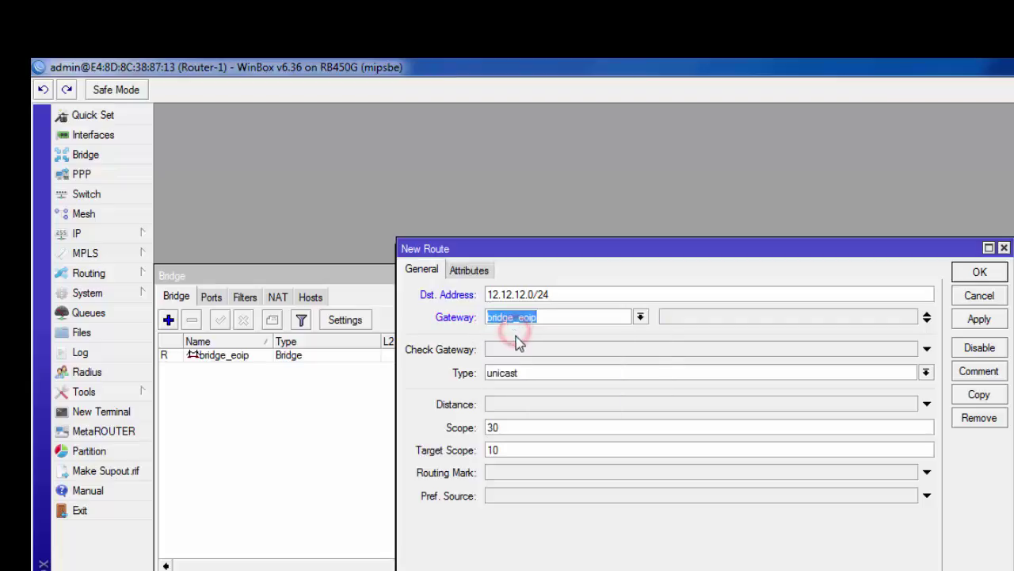
{"action": "left_click", "coordinate": [976, 319]}
{"action": "left_click", "coordinate": [990, 273]}
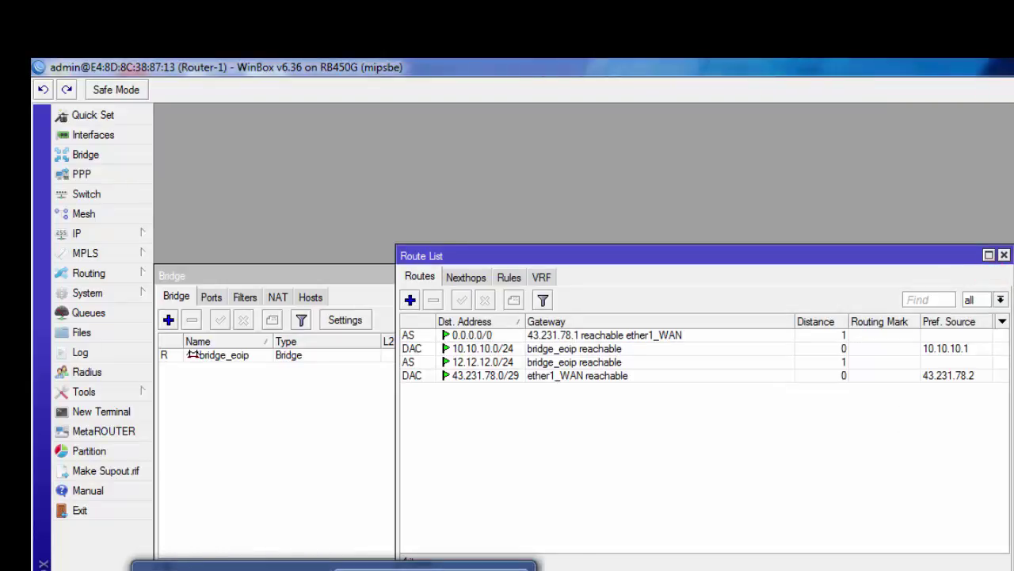
{"action": "left_click", "coordinate": [262, 564]}
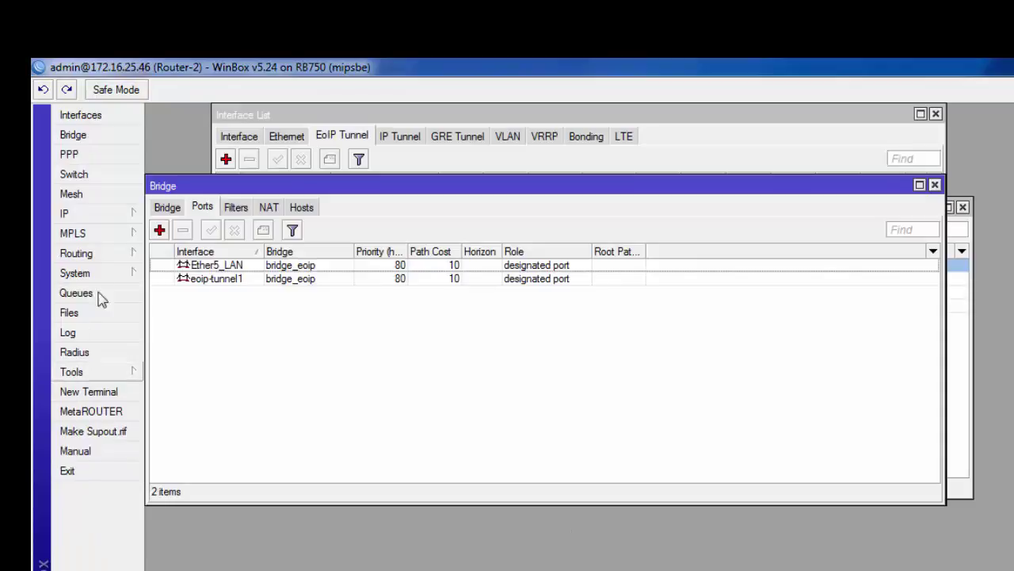
Open Router-2's route list and add 10.10.10.0/24 with gateway bridge_eoip
{"action": "left_click", "coordinate": [90, 214]}
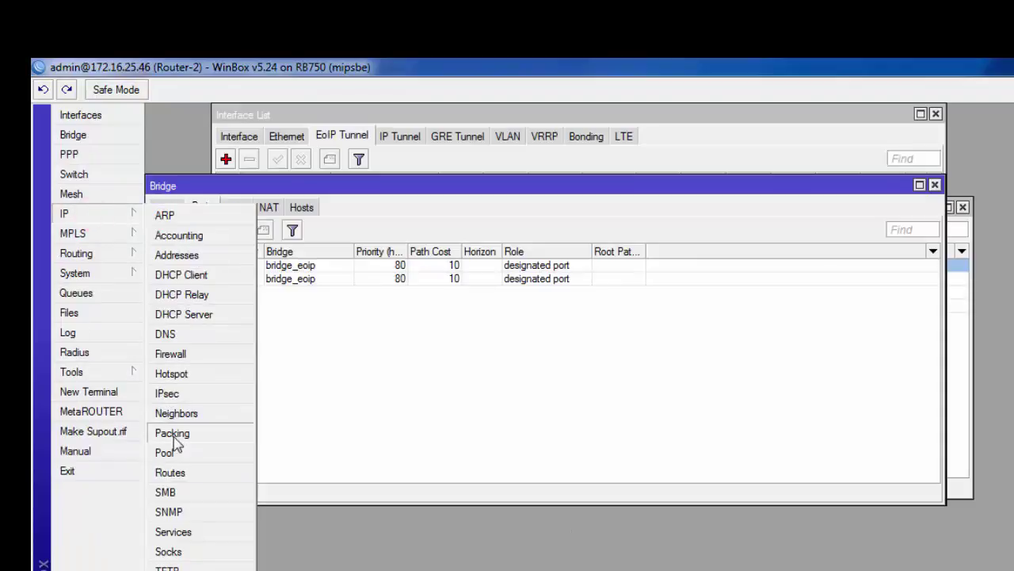
{"action": "left_click", "coordinate": [173, 473]}
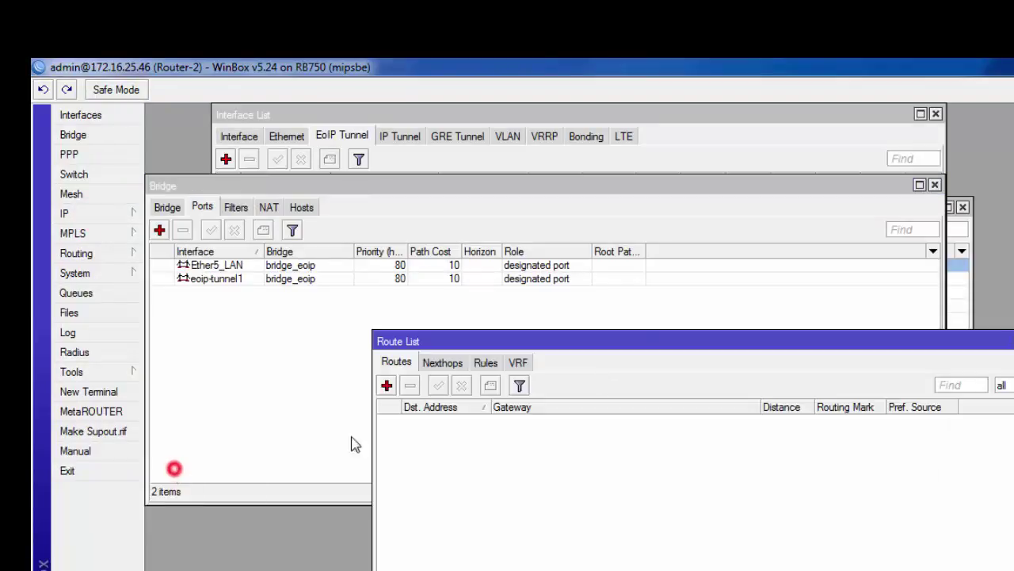
{"action": "left_click", "coordinate": [387, 385]}
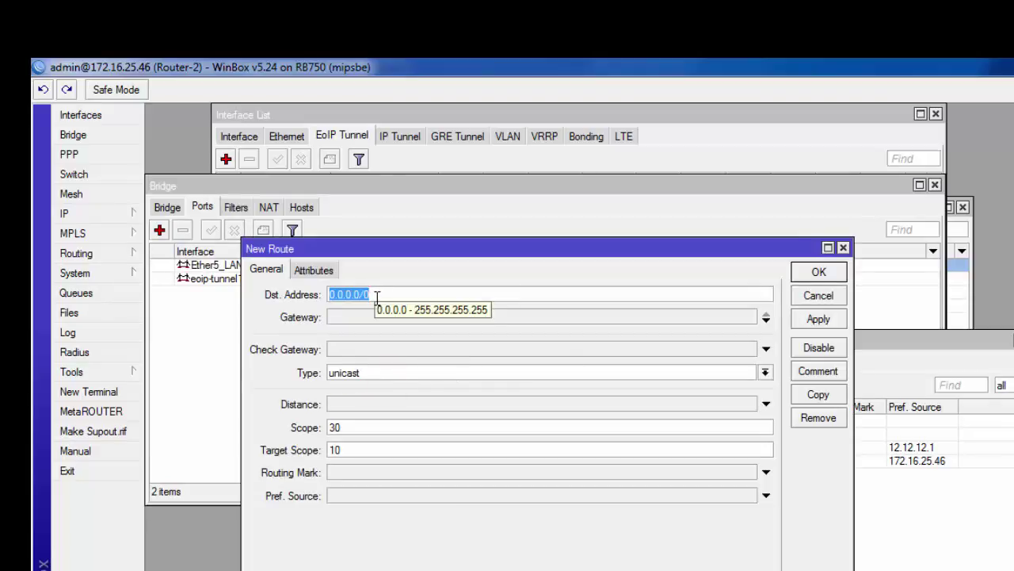
{"action": "type", "text": "10.10.10.0/"}
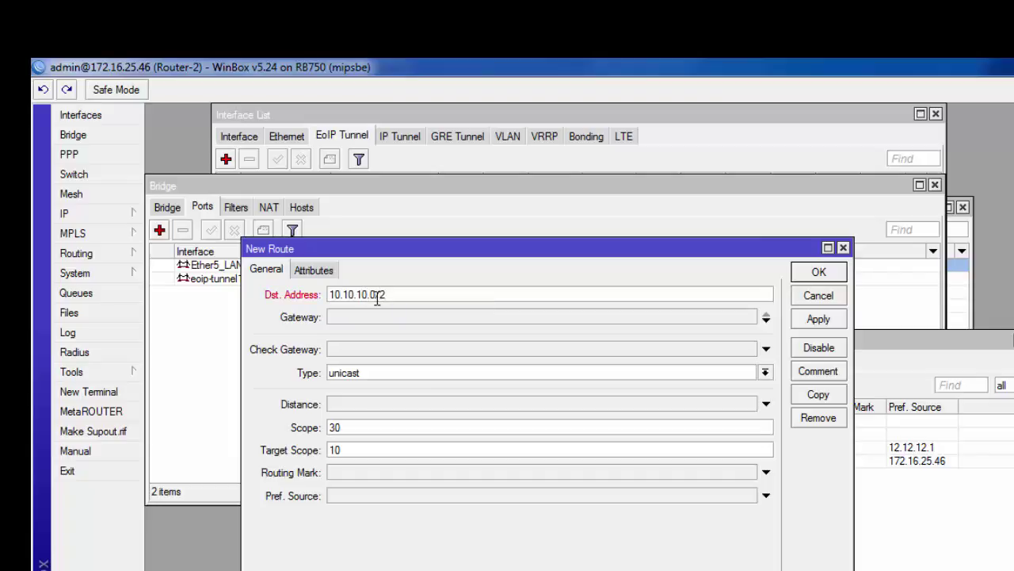
{"action": "left_click", "coordinate": [378, 318]}
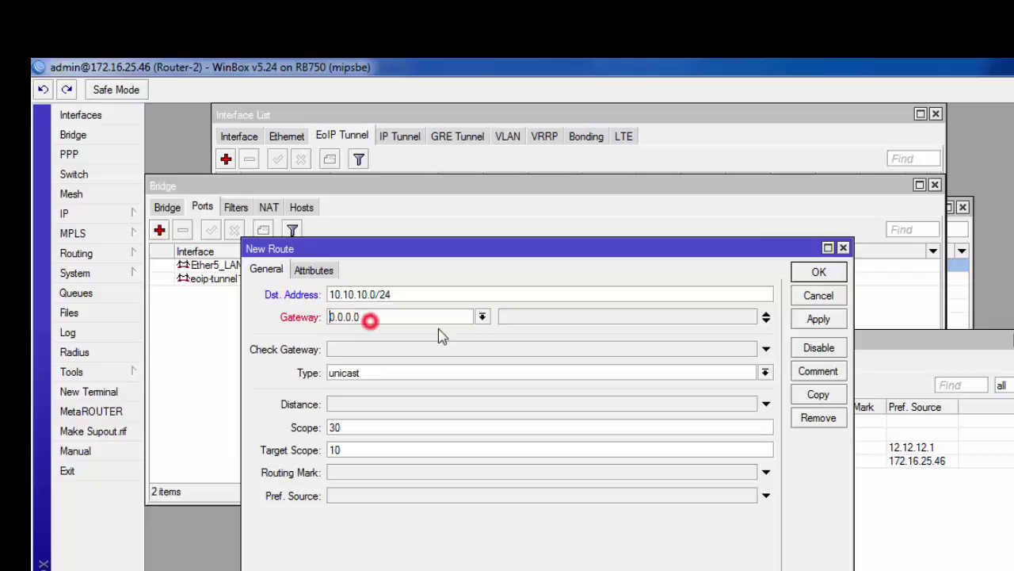
{"action": "left_click", "coordinate": [482, 317]}
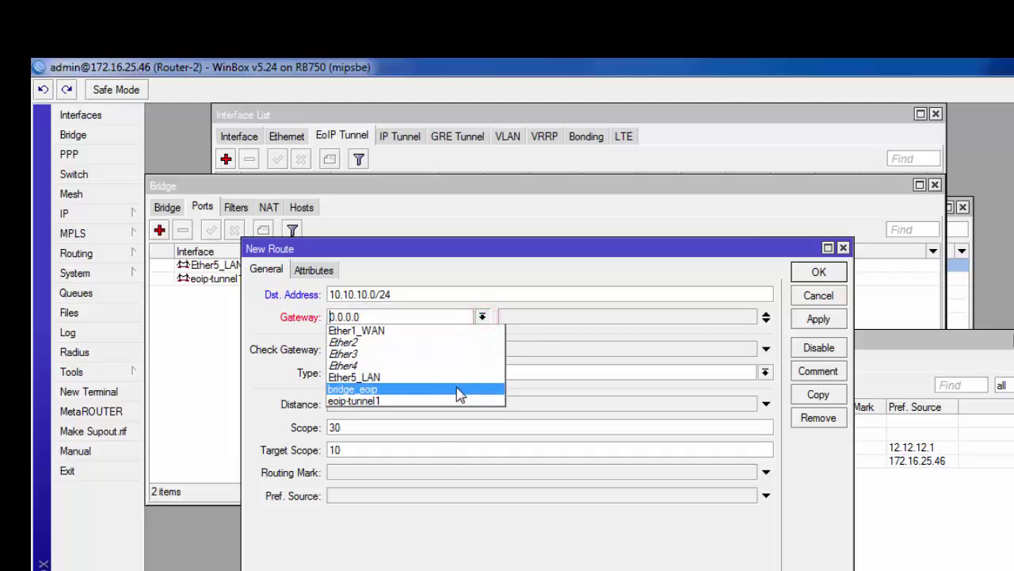
{"action": "left_click", "coordinate": [423, 389]}
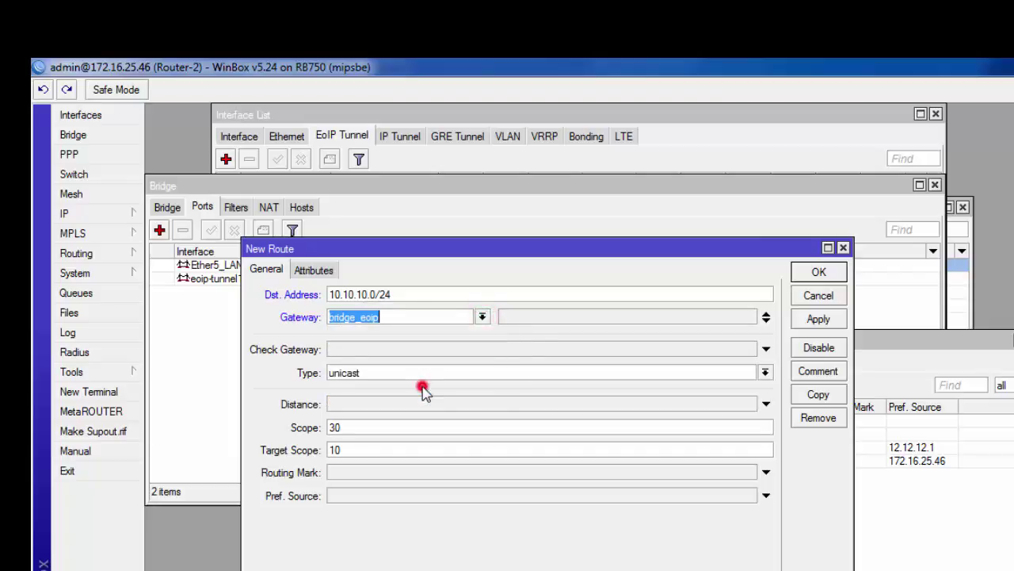
{"action": "left_click", "coordinate": [818, 318]}
{"action": "left_click", "coordinate": [818, 271]}
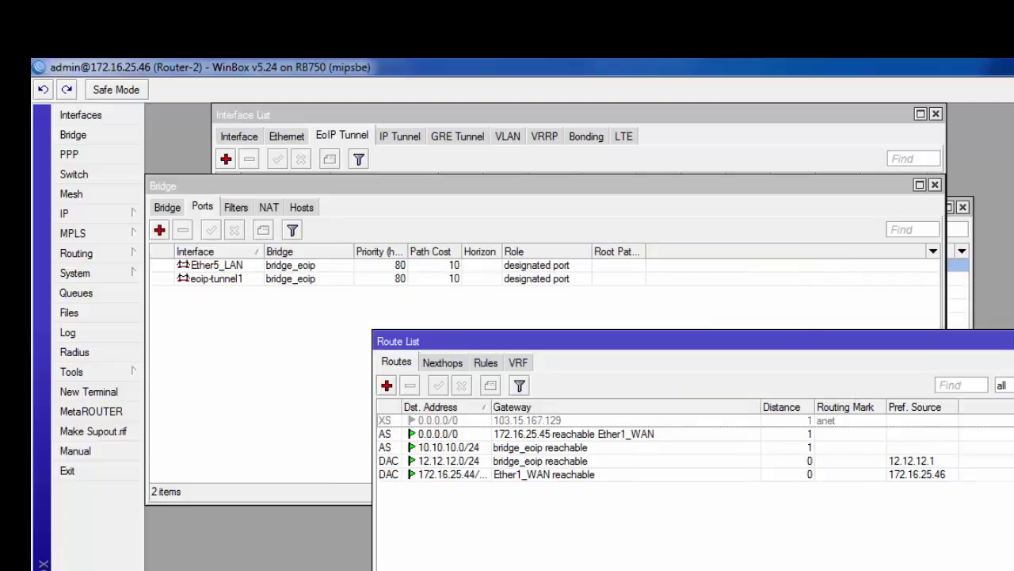
{"action": "key", "text": "alt+Tab"}
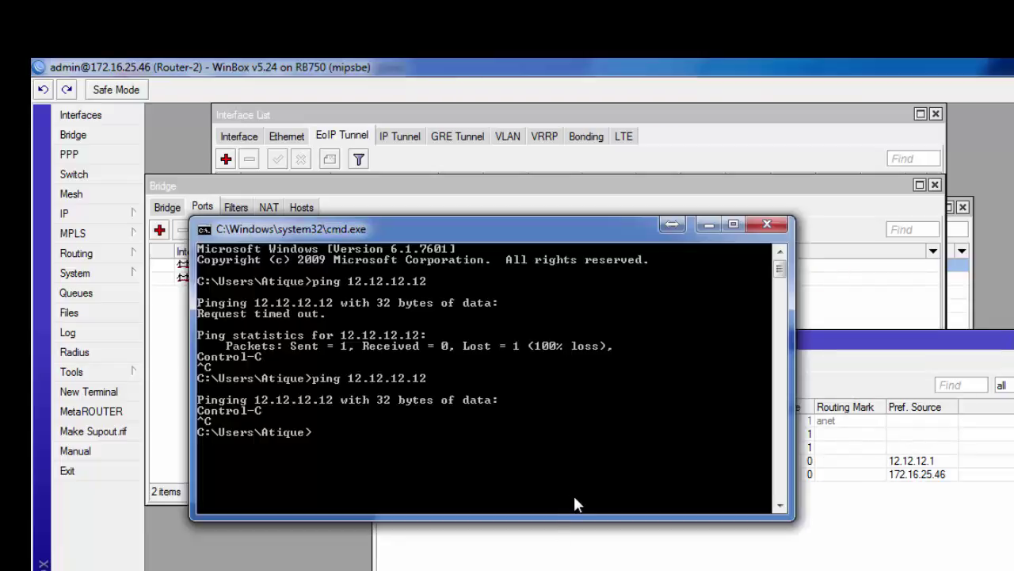
Rerun ping 12.12.12.12 and confirm 4 of 4 replies with 0% loss
{"action": "key", "text": "Up"}
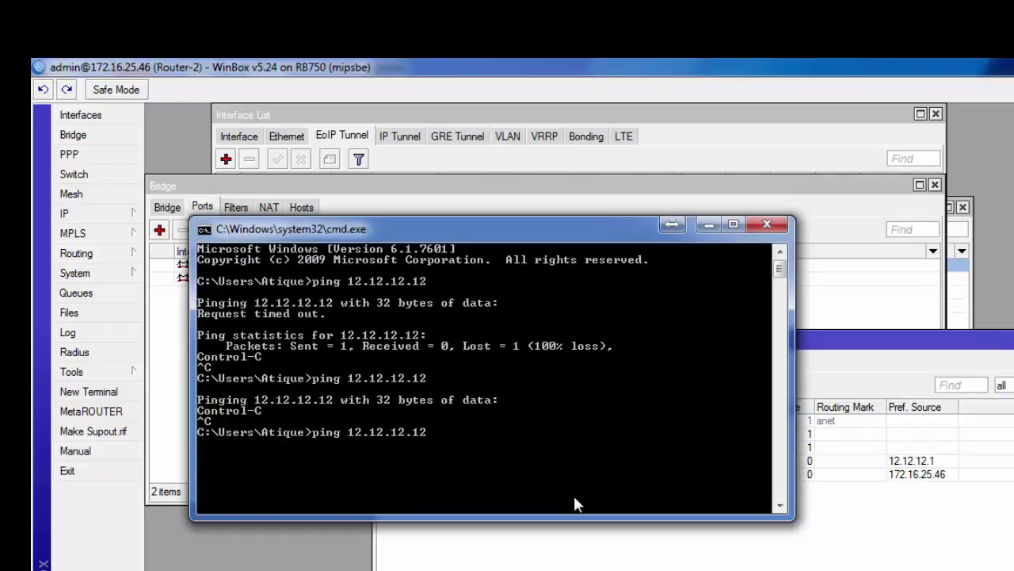
{"action": "key", "text": "Return"}
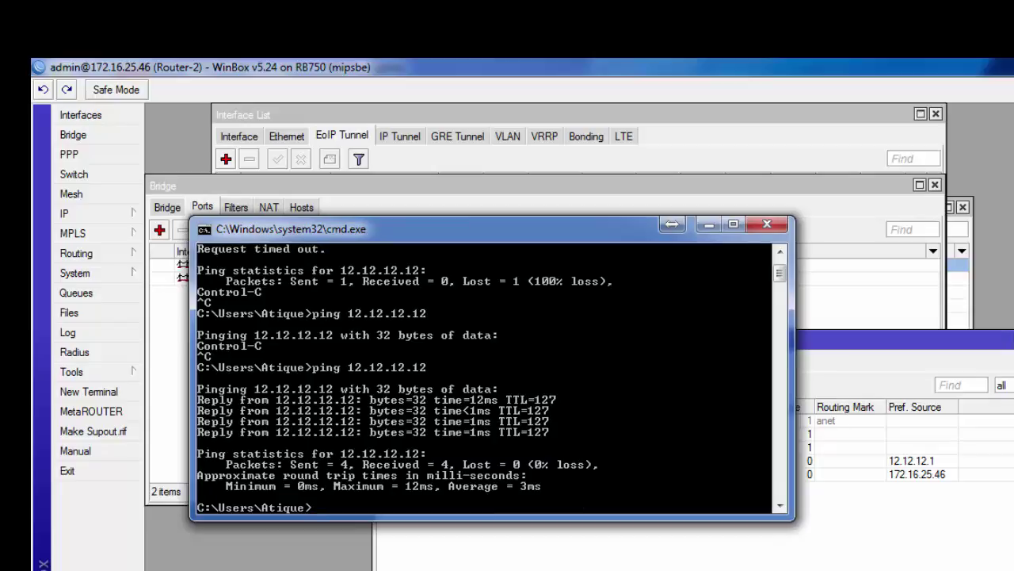
{"action": "key", "text": "alt+Tab"}
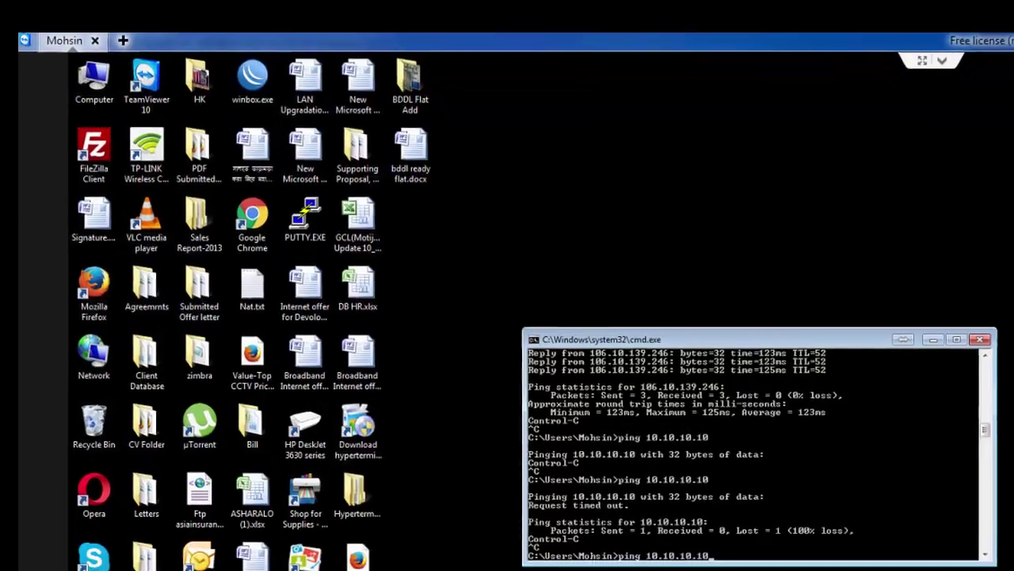
Rerun ping 10.10.10.10 on the remote PC and confirm replies come back across the tunnel
{"action": "key", "text": "Up"}
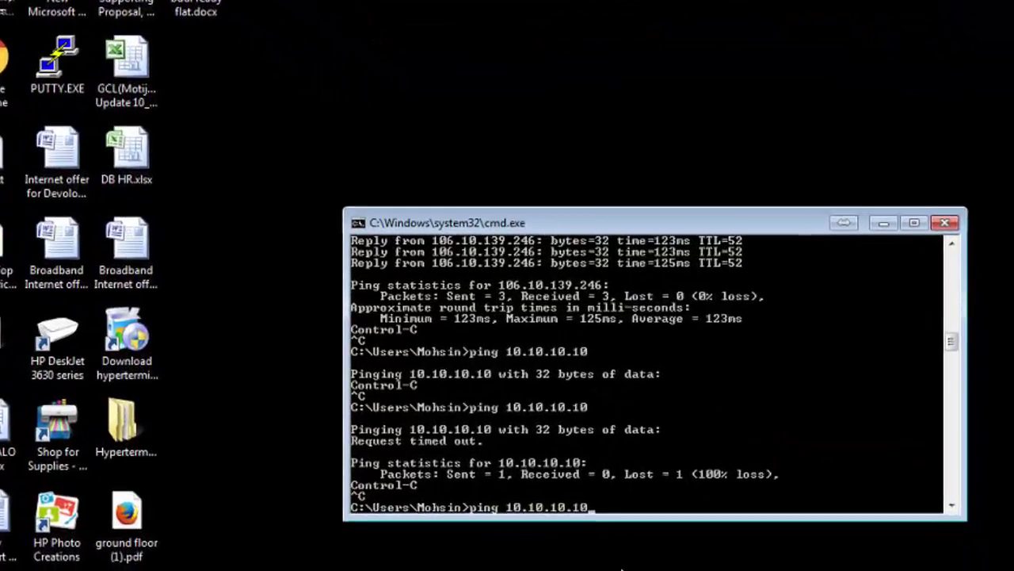
{"action": "key", "text": "Return"}
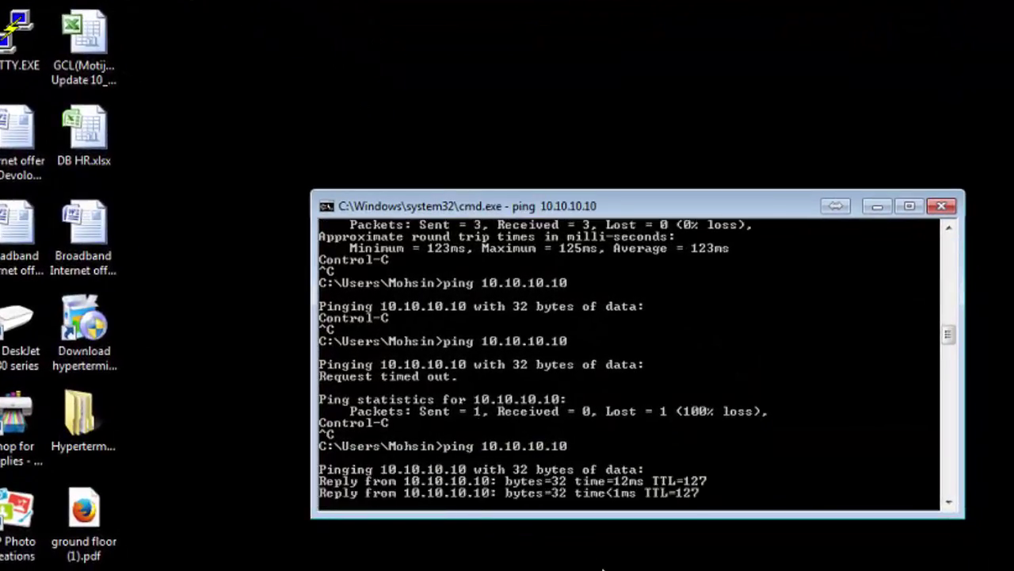